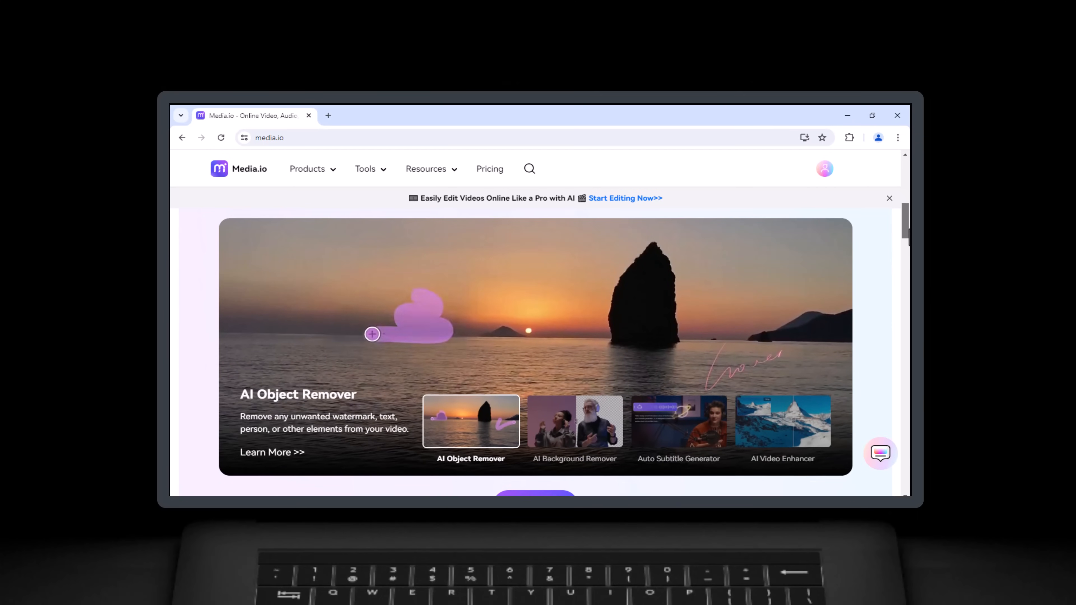
# Step: Look through the tools on the Media.io homepage and the AI Tools list in the studio
pyautogui.moveTo(908, 237); pyautogui.dragTo(905, 288)
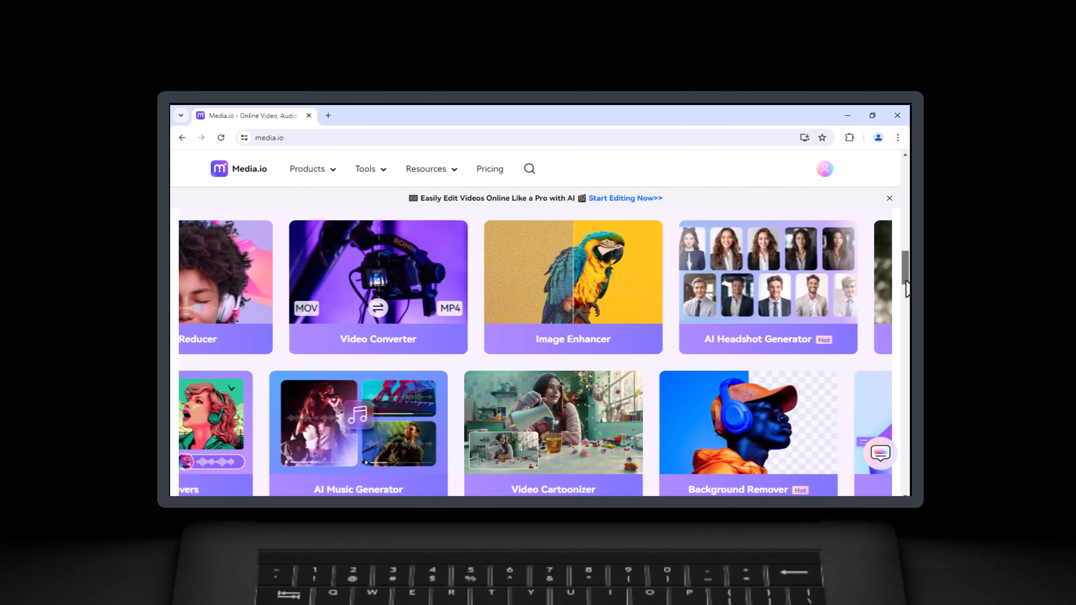
pyautogui.moveTo(906, 288); pyautogui.dragTo(905, 413)
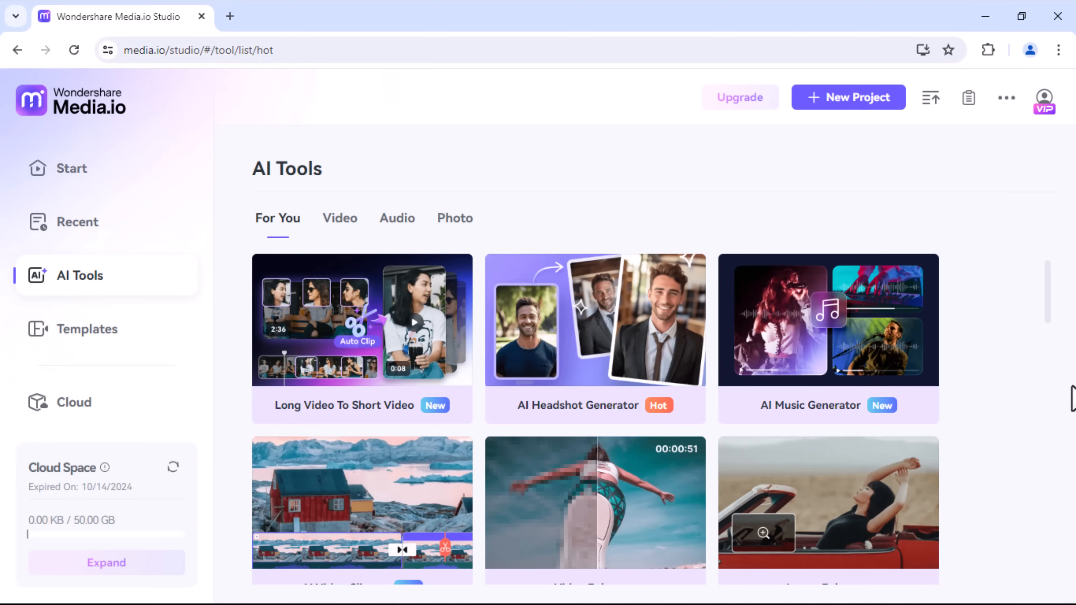
pyautogui.moveTo(938, 416)
pyautogui.moveTo(1044, 278); pyautogui.dragTo(1039, 547)
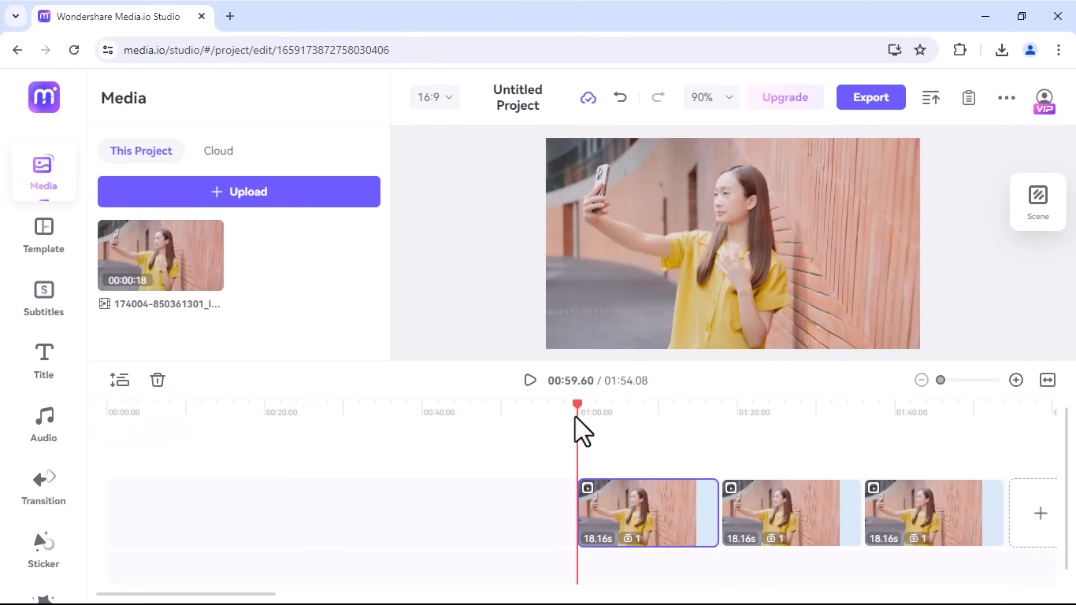
# Step: Scrub to about 01:04 on the timeline and delete the selected first video clip
pyautogui.moveTo(577, 403); pyautogui.dragTo(612, 403)
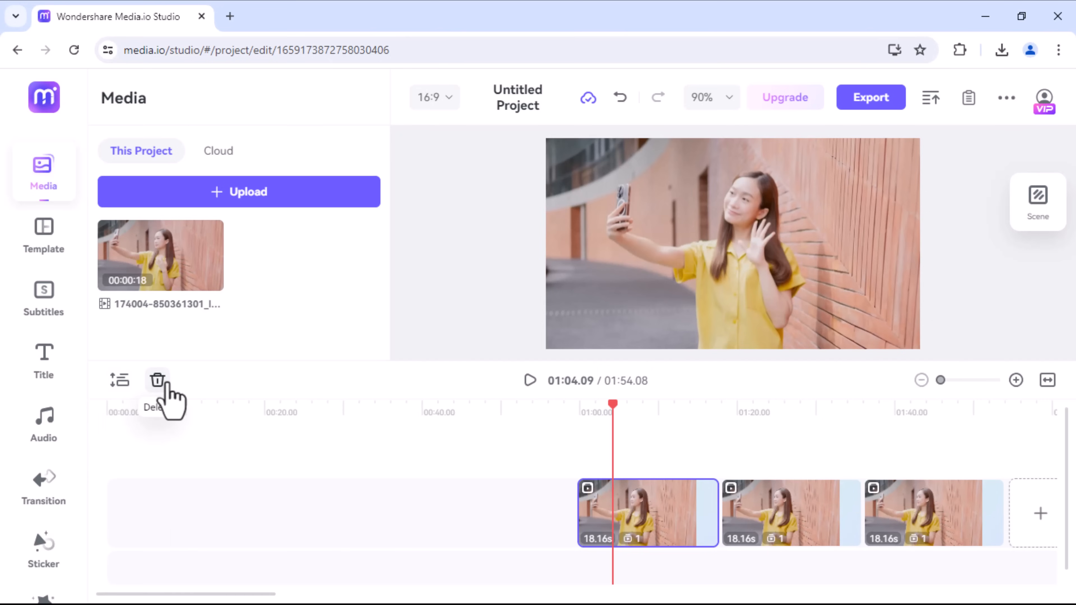
pyautogui.click(157, 380)
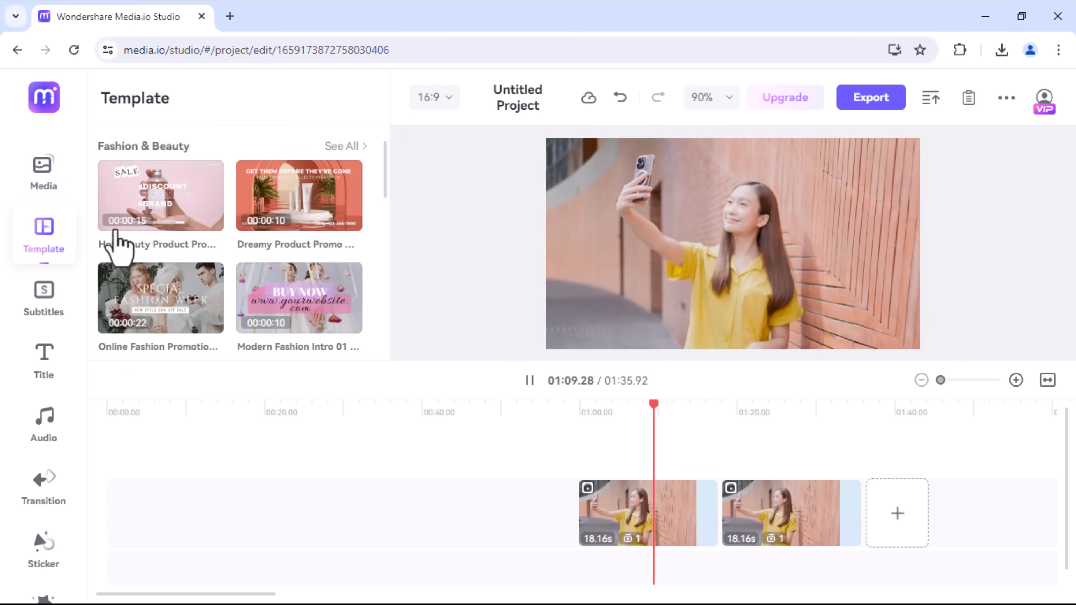
# Step: Browse the Fashion & Beauty templates and preview the Complete beauty tutorial 01 template without adding it
pyautogui.click(342, 147)
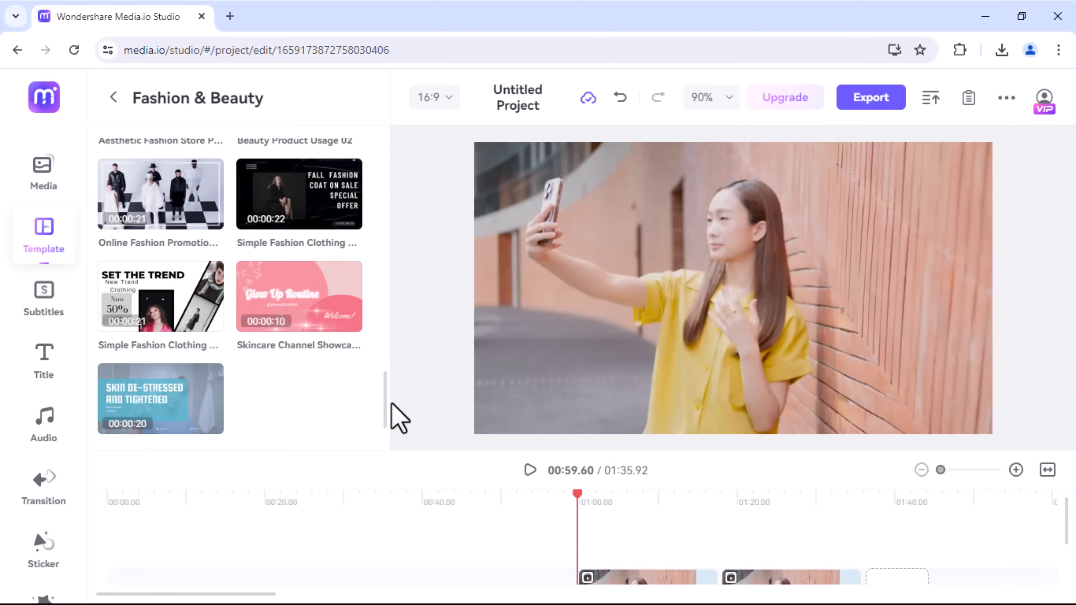
pyautogui.moveTo(391, 402); pyautogui.dragTo(390, 361)
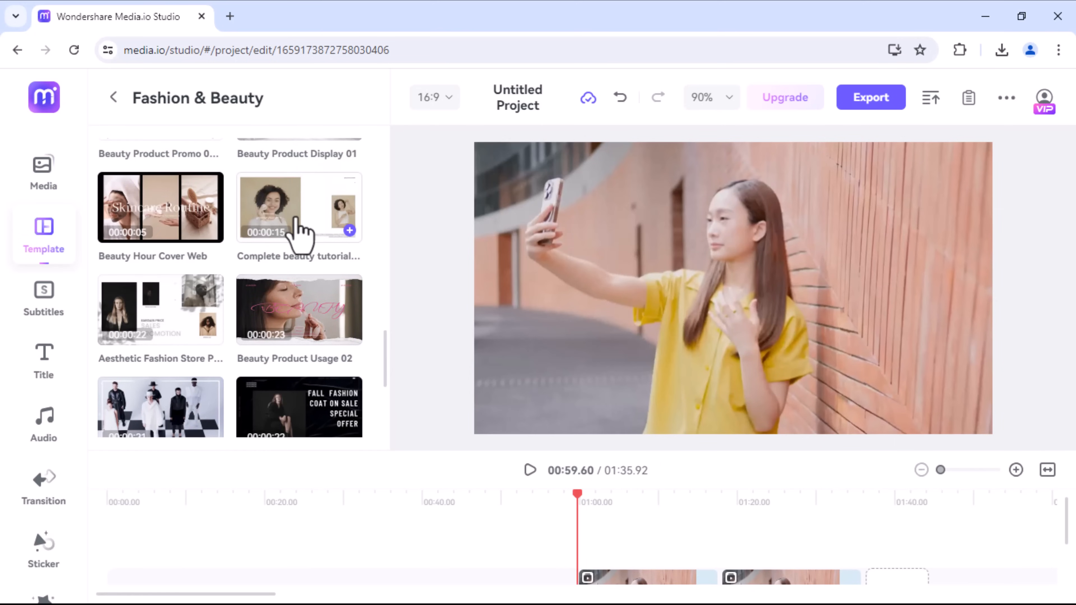
pyautogui.click(301, 231)
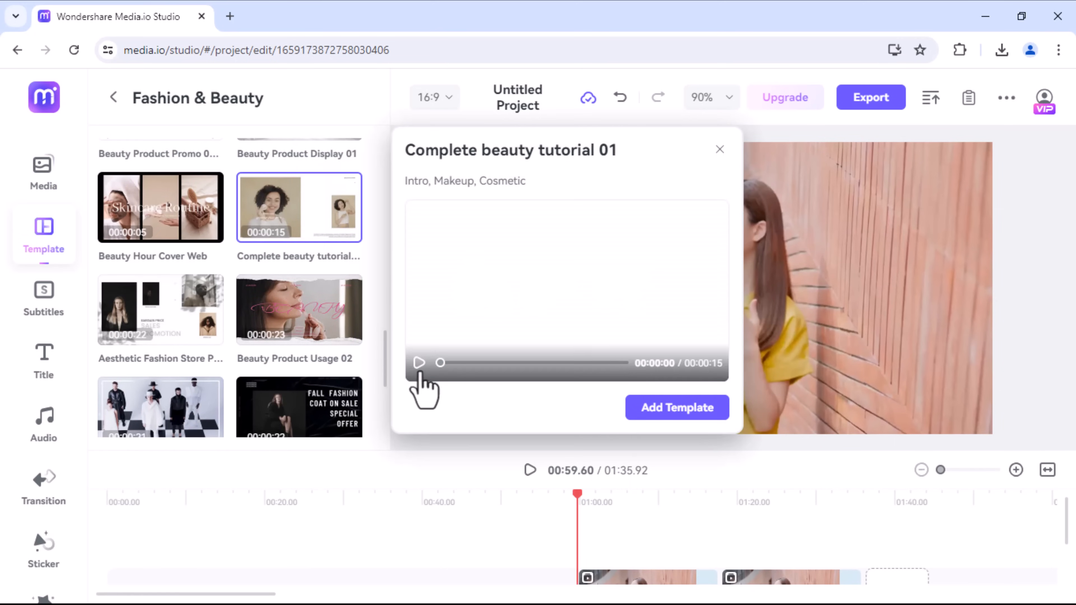
pyautogui.click(419, 363)
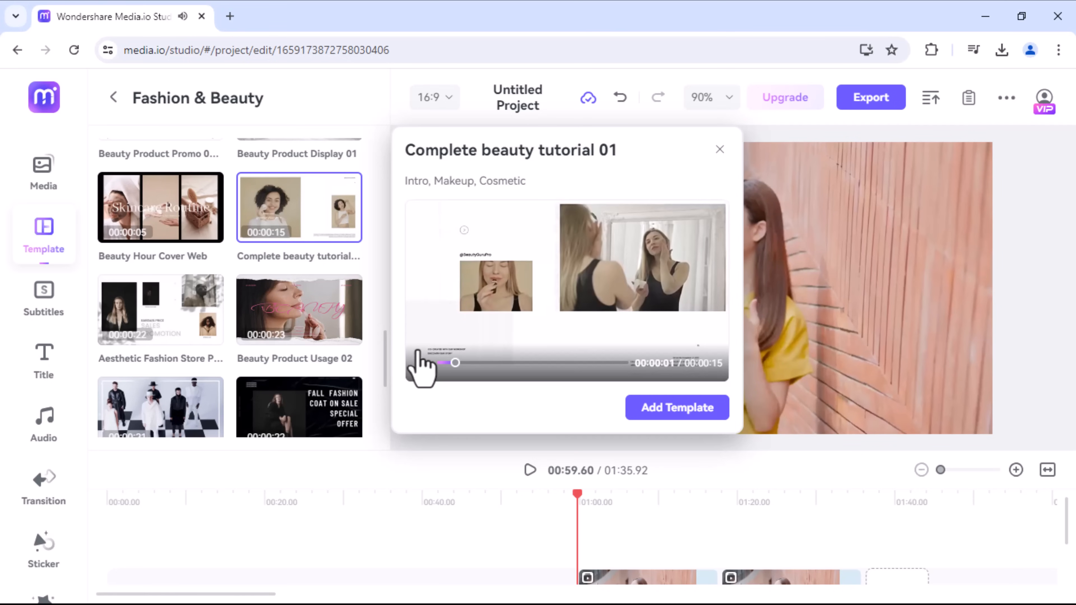
pyautogui.click(719, 149)
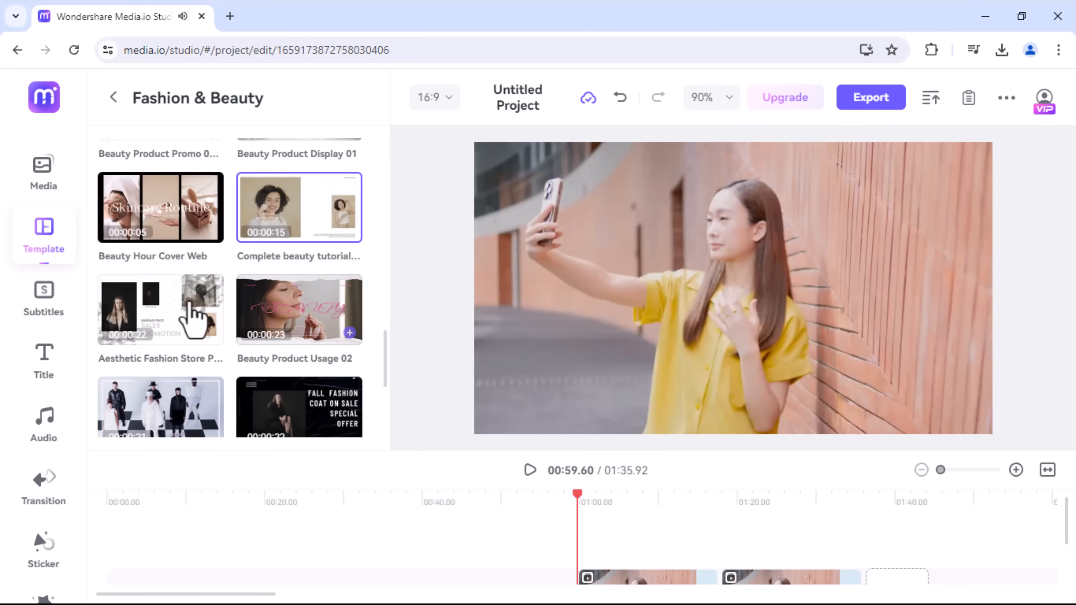
# Step: Generate auto subtitles for the first listed clip, with English (United States) as source language and no translation
pyautogui.click(46, 294)
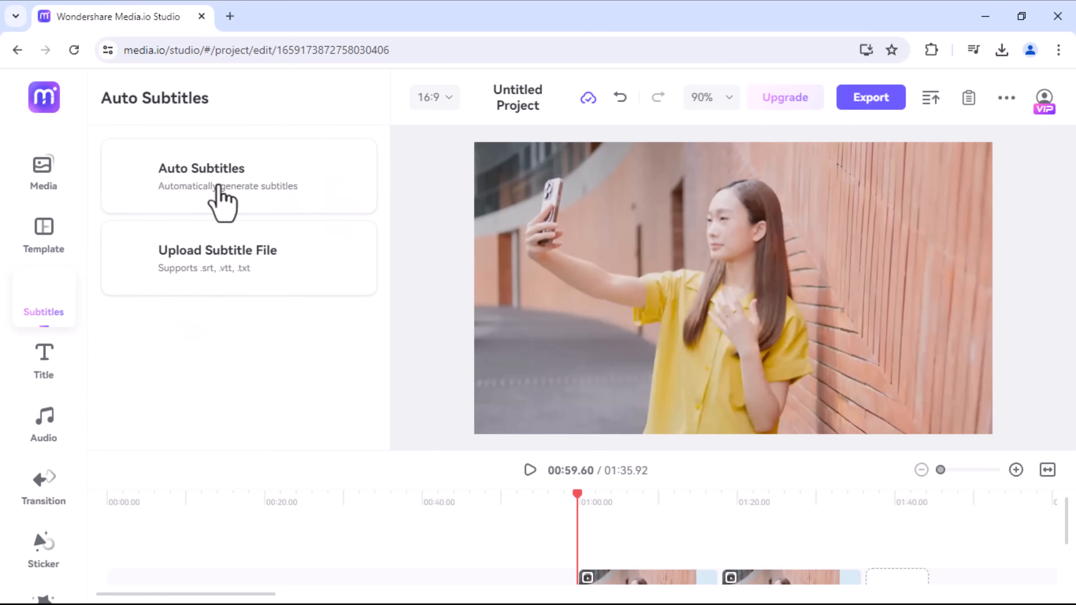
pyautogui.click(217, 185)
pyautogui.click(218, 177)
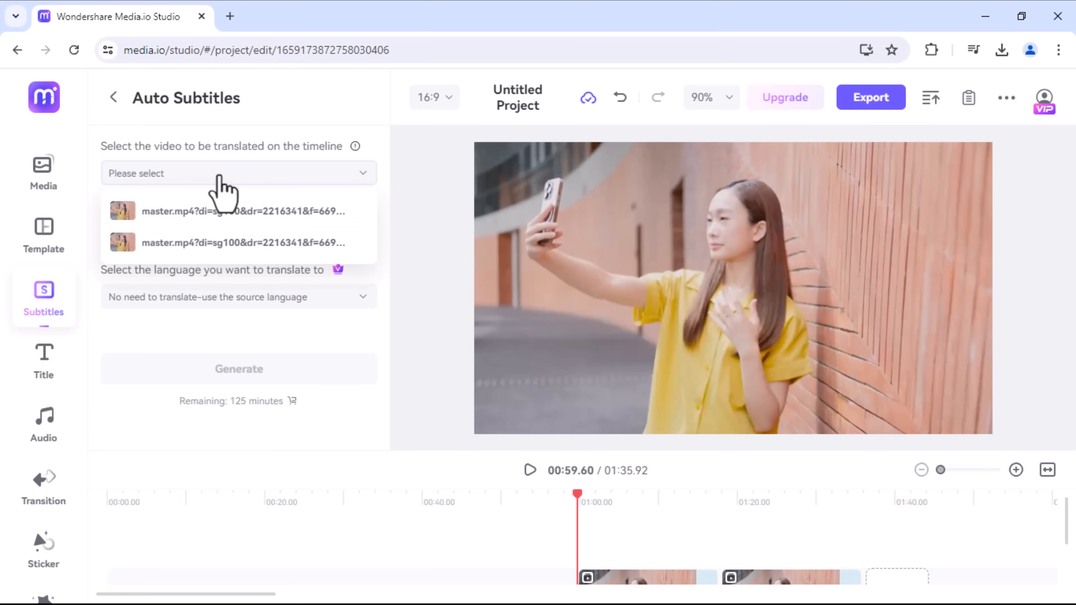
pyautogui.click(229, 211)
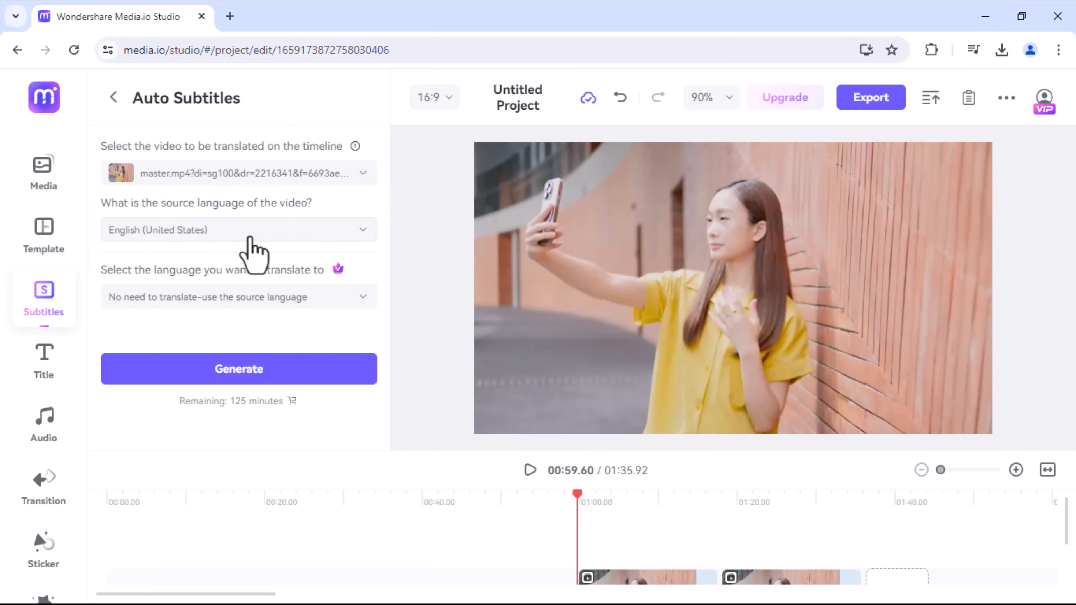
pyautogui.click(250, 234)
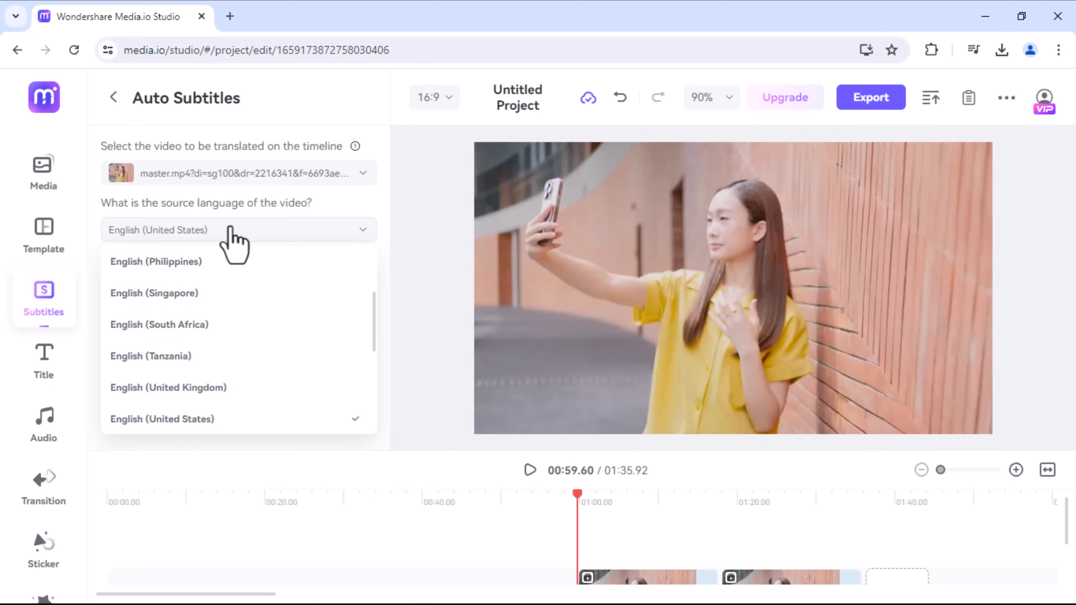
pyautogui.click(231, 231)
pyautogui.click(217, 299)
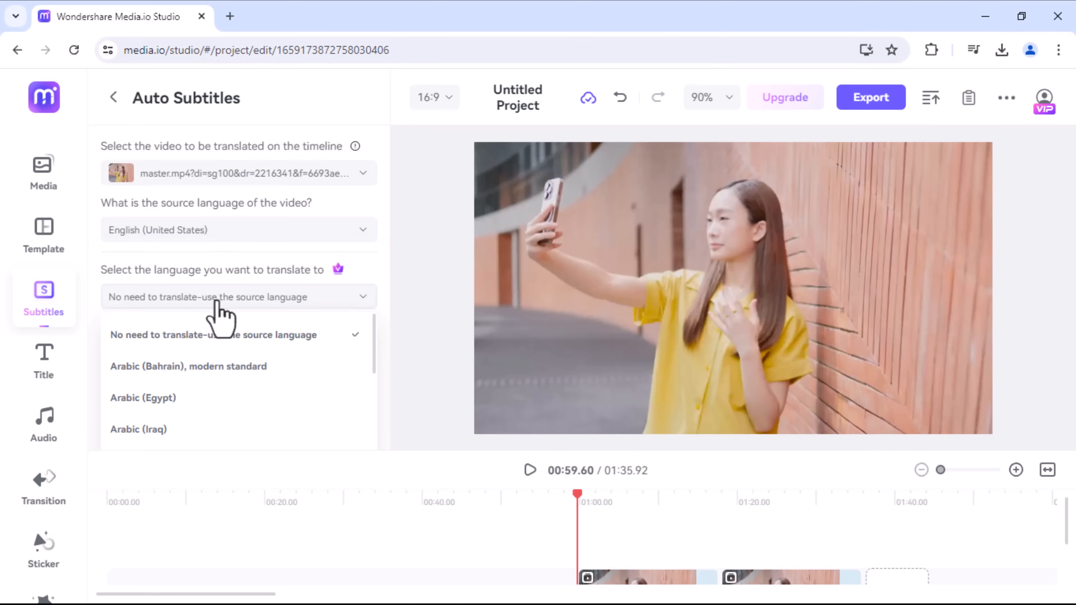
pyautogui.click(221, 335)
pyautogui.click(261, 375)
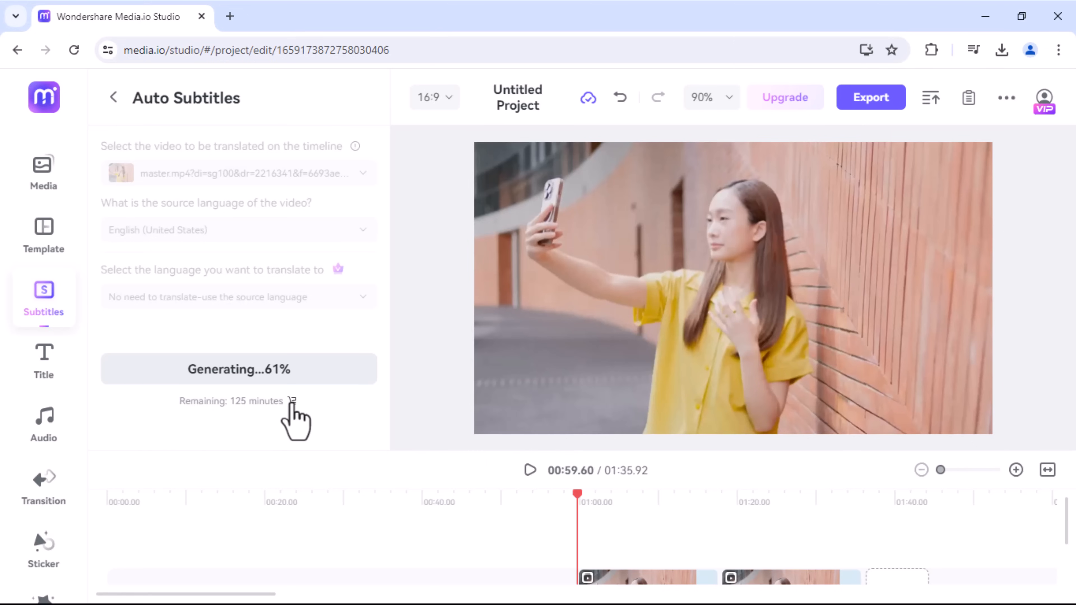
# Step: Add a Sparkle Christmas Day title from the Festival collection and change its main text to "TECH MORE"
pyautogui.click(44, 360)
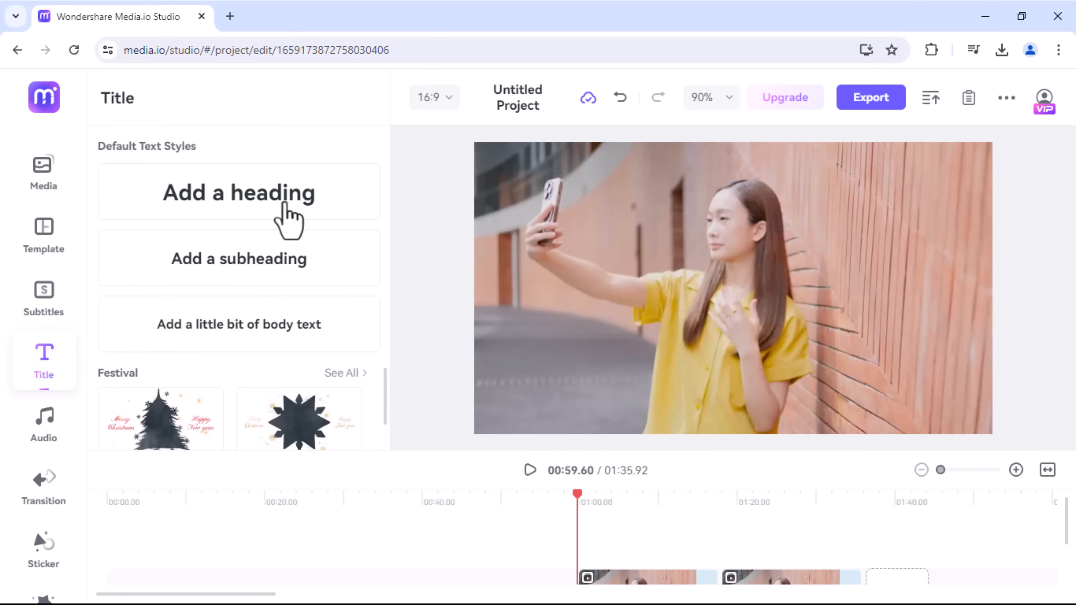
pyautogui.click(345, 373)
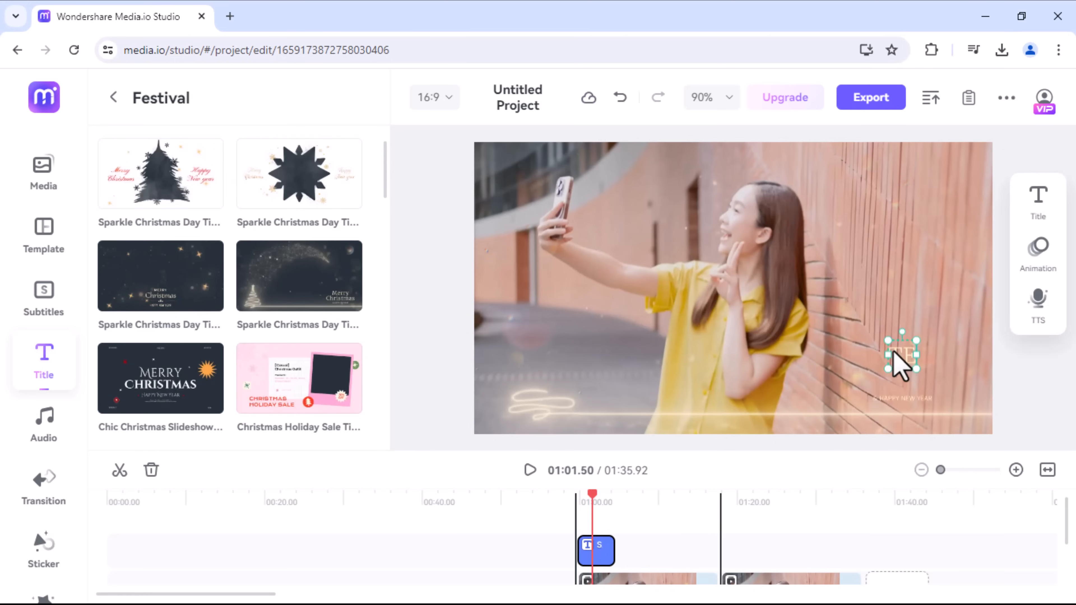
pyautogui.write('CH')
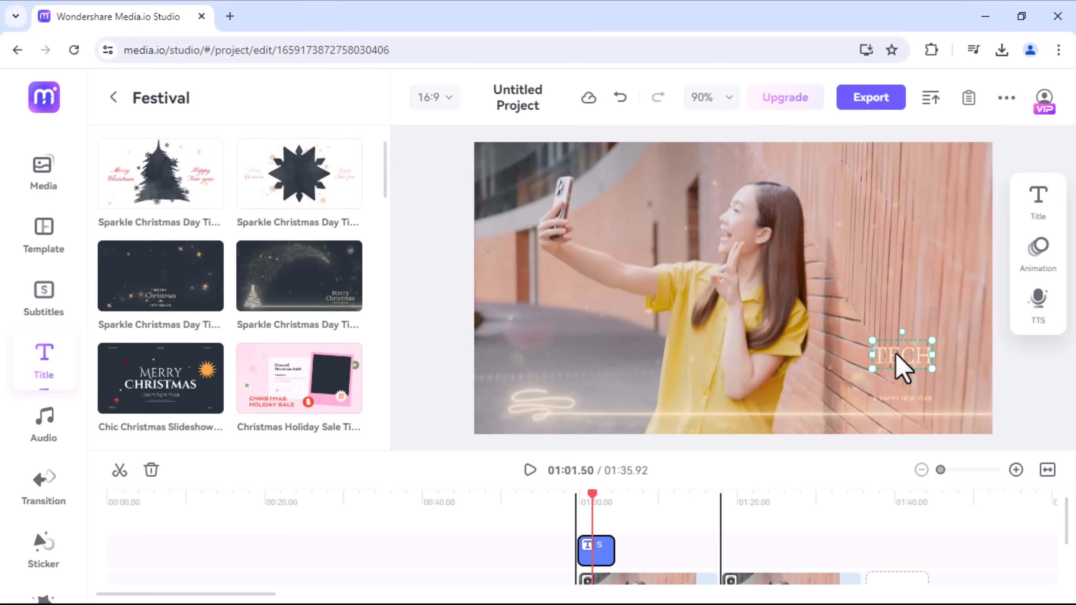
pyautogui.write(' MORE')
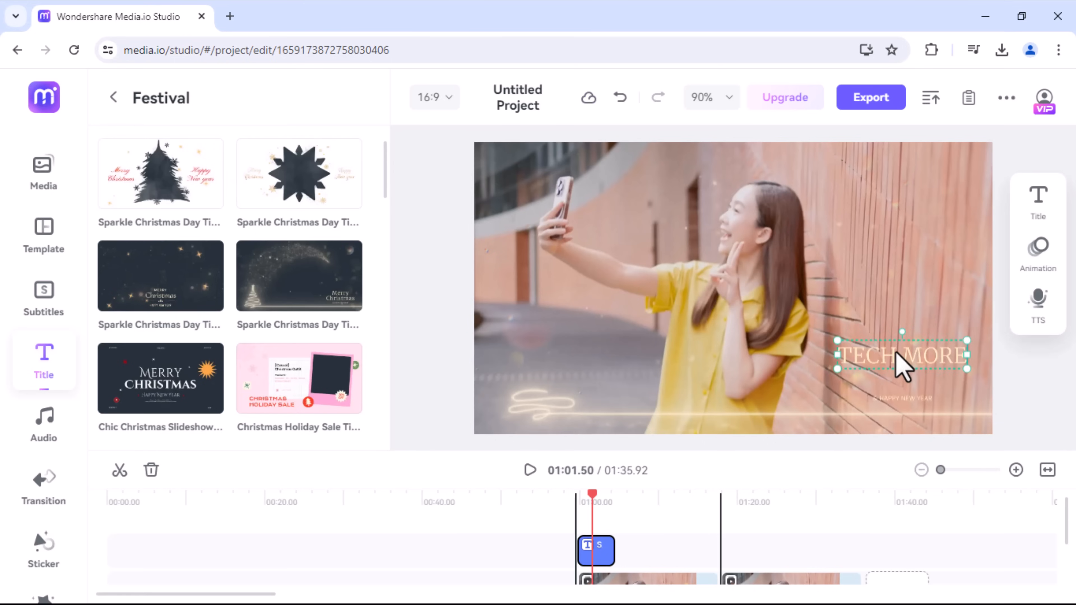
# Step: Delete the title clip from the timeline and play the video from about the one-minute mark
pyautogui.rightClick(602, 544)
pyautogui.click(648, 559)
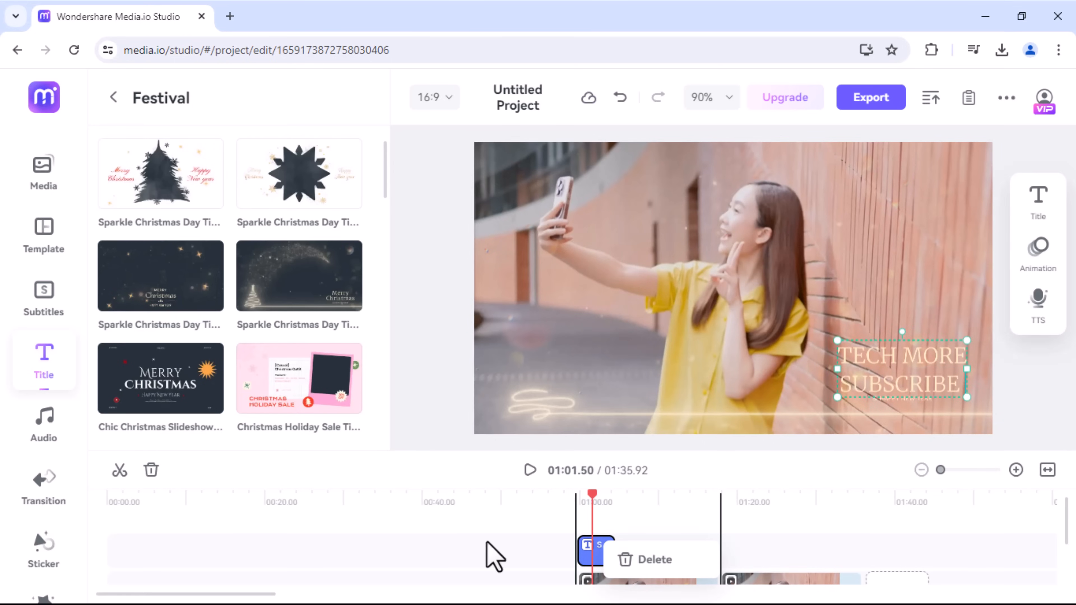
pyautogui.click(487, 542)
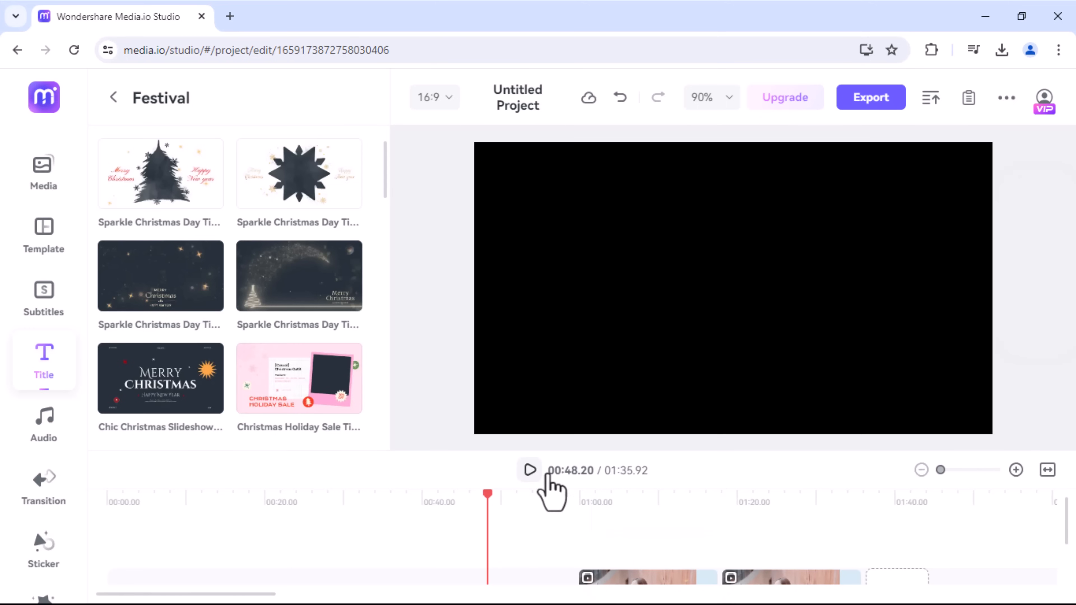
pyautogui.click(593, 503)
pyautogui.click(529, 470)
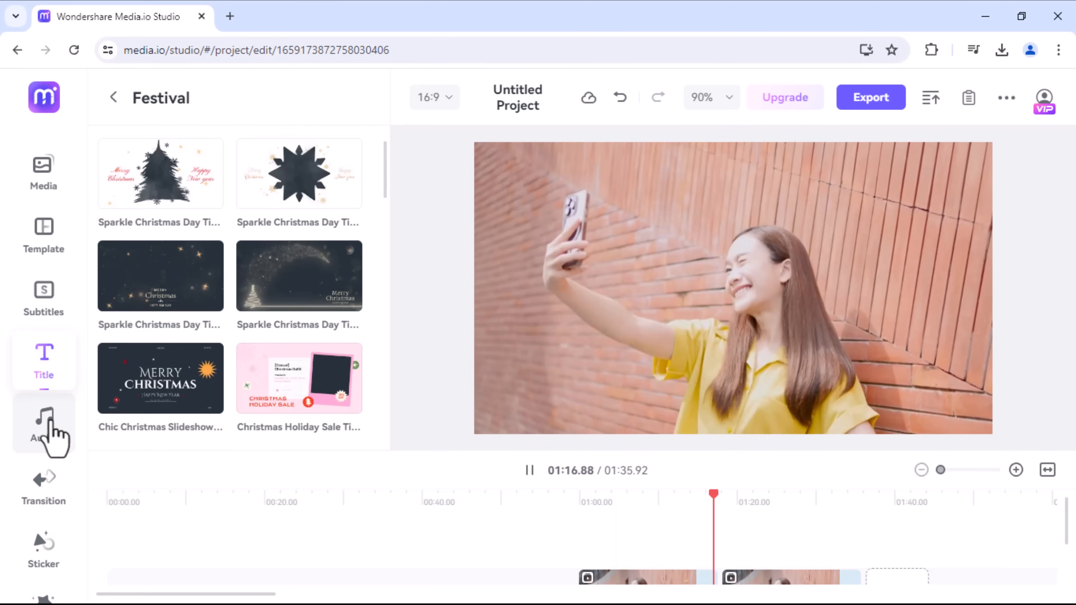
# Step: Preview tracks in the Happy & Uplifting music collection and add Acoustic Happy Folk to the timeline
pyautogui.click(50, 424)
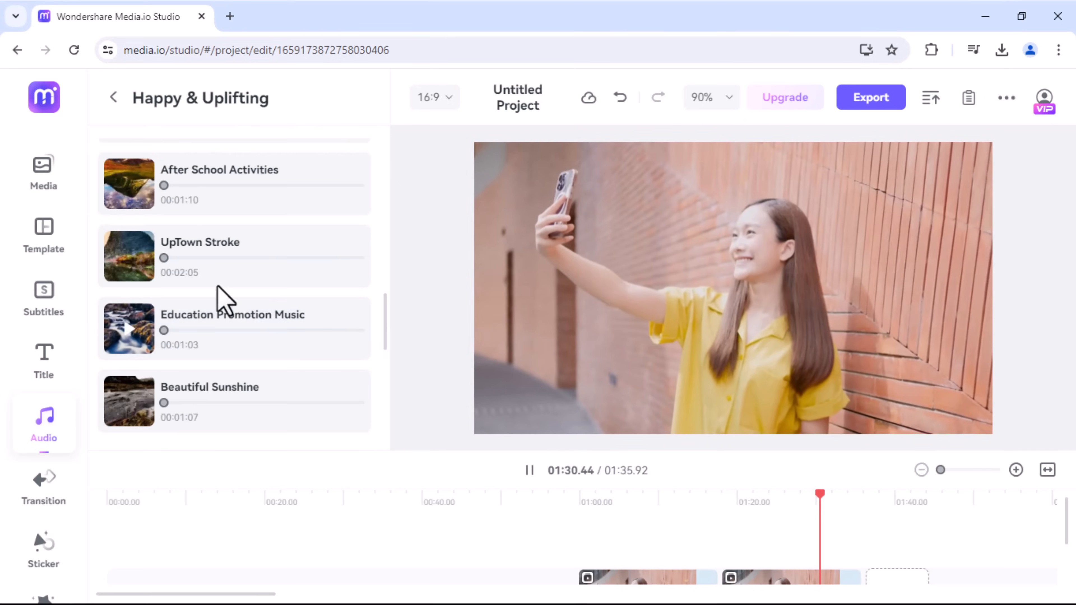
pyautogui.click(146, 260)
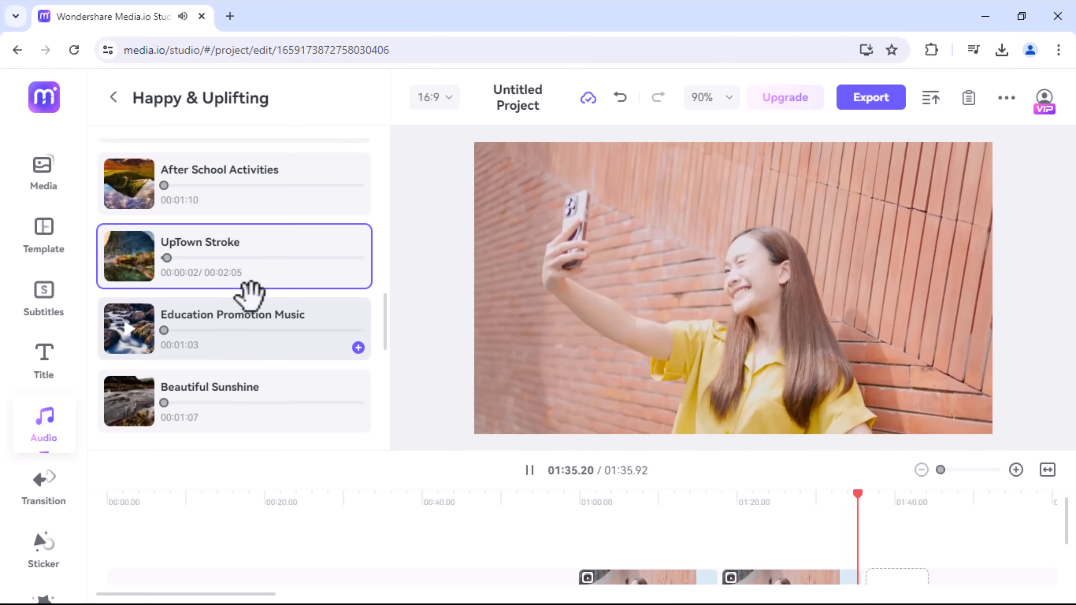
pyautogui.click(127, 426)
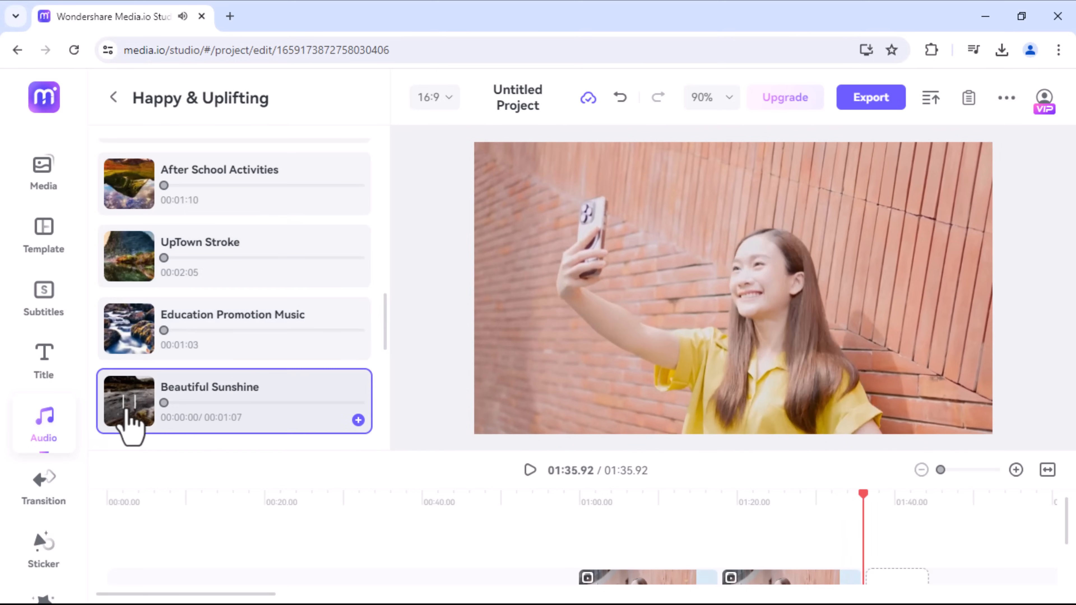
pyautogui.moveTo(385, 327); pyautogui.dragTo(384, 240)
pyautogui.click(120, 248)
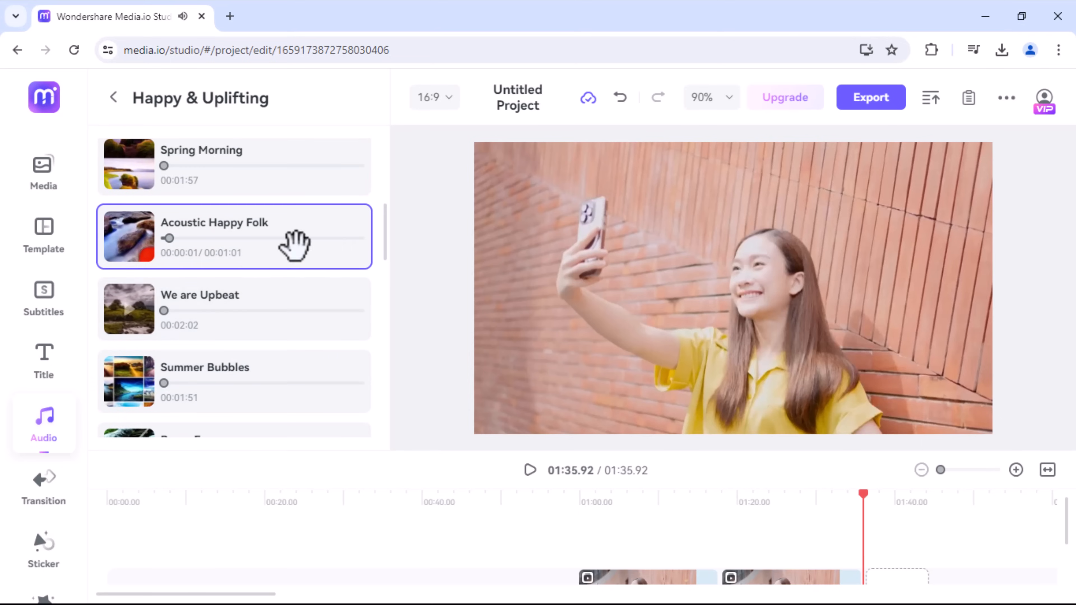
pyautogui.click(358, 255)
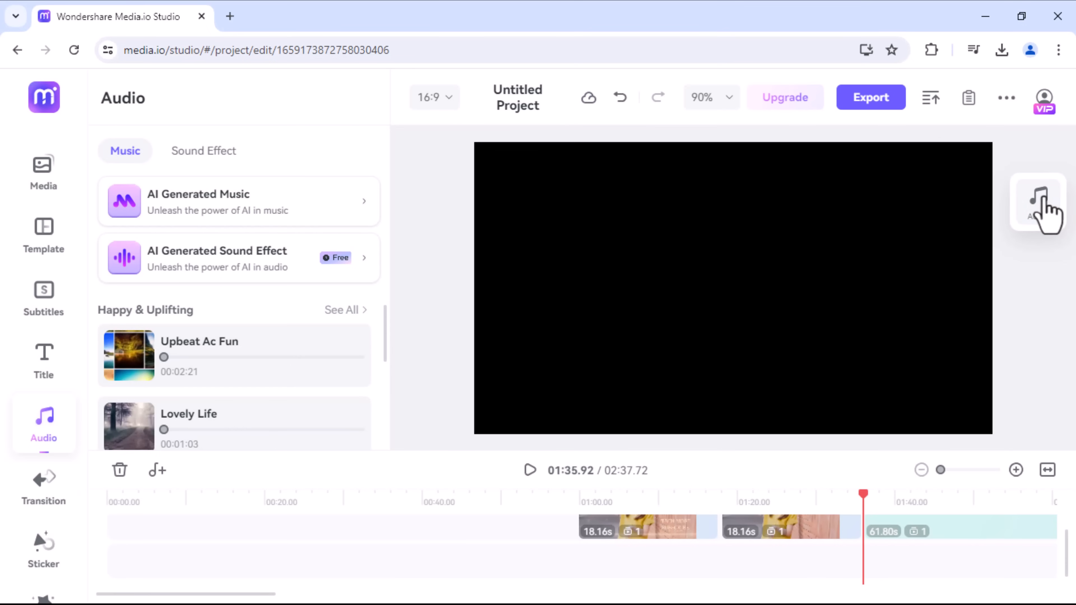
# Step: Set the music clip's fade in to 13.34 s and its fade out to 12.29 s
pyautogui.click(1039, 204)
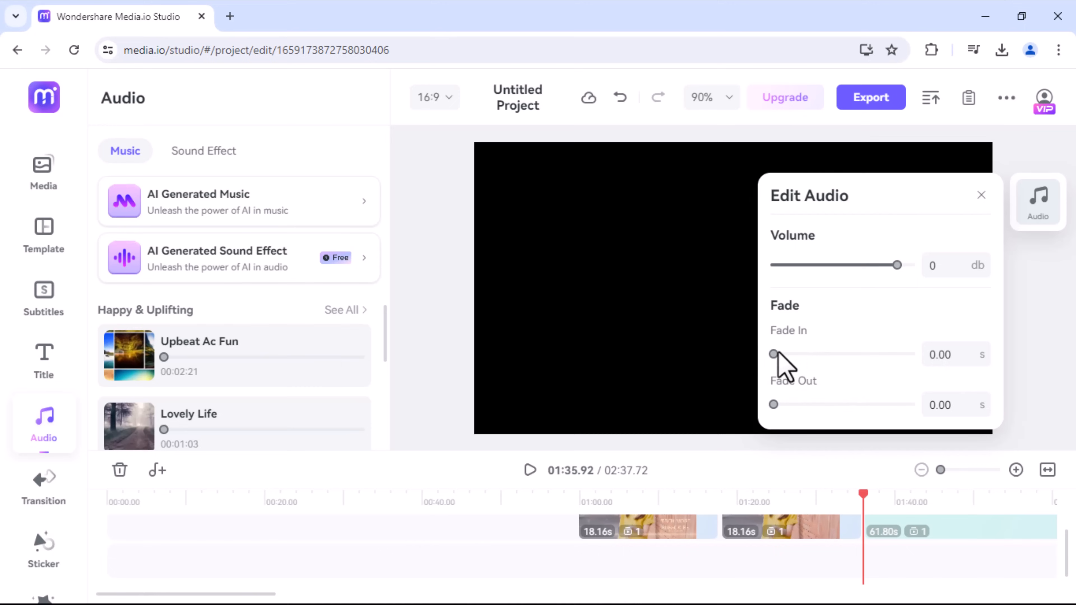
pyautogui.moveTo(777, 352); pyautogui.dragTo(803, 354)
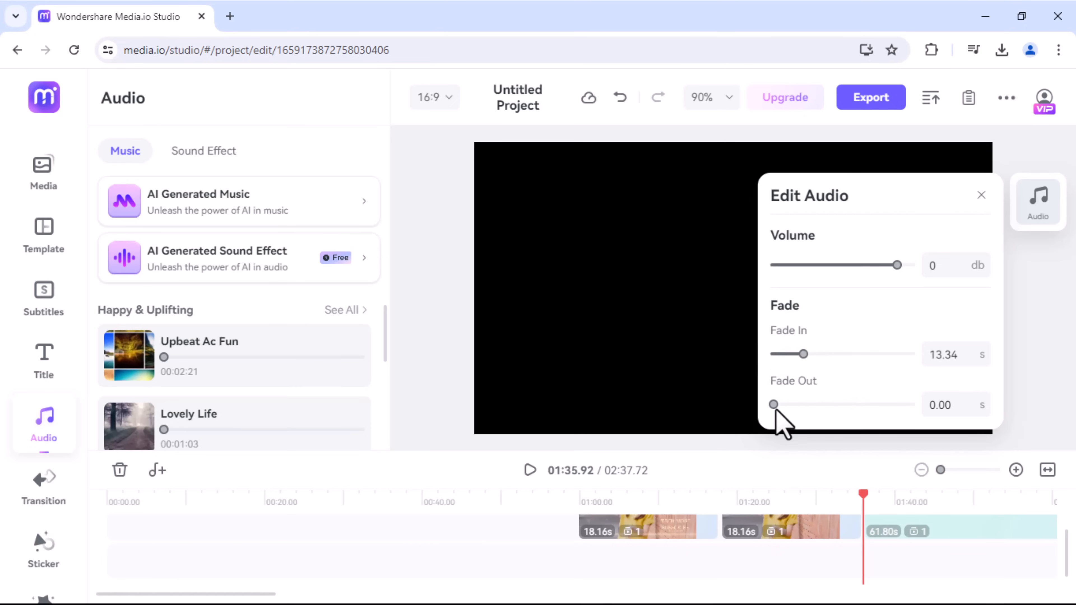
pyautogui.moveTo(774, 404); pyautogui.dragTo(801, 405)
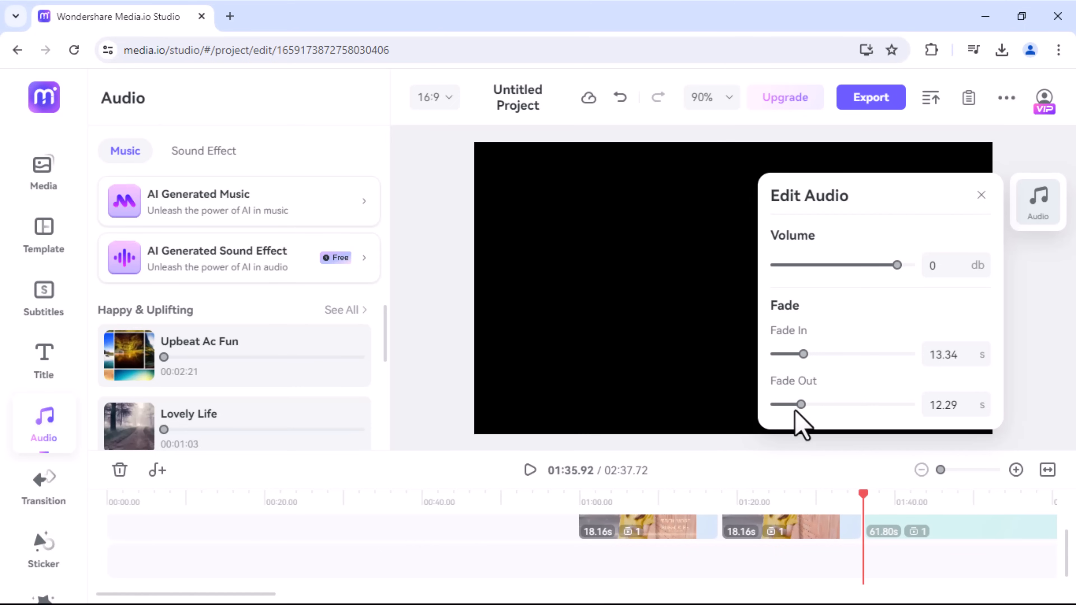
# Step: Apply the Influencer Toolkit Vol 1 transition from Top Picks between the two video clips
pyautogui.click(37, 494)
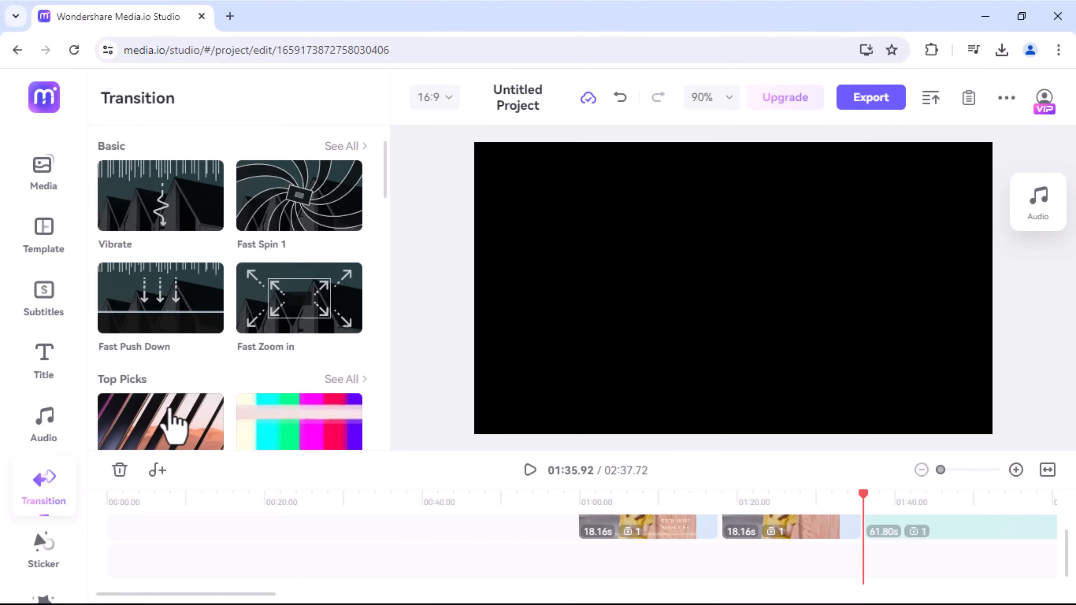
pyautogui.scroll(-1, 171, 424)
pyautogui.moveTo(197, 384); pyautogui.dragTo(718, 523)
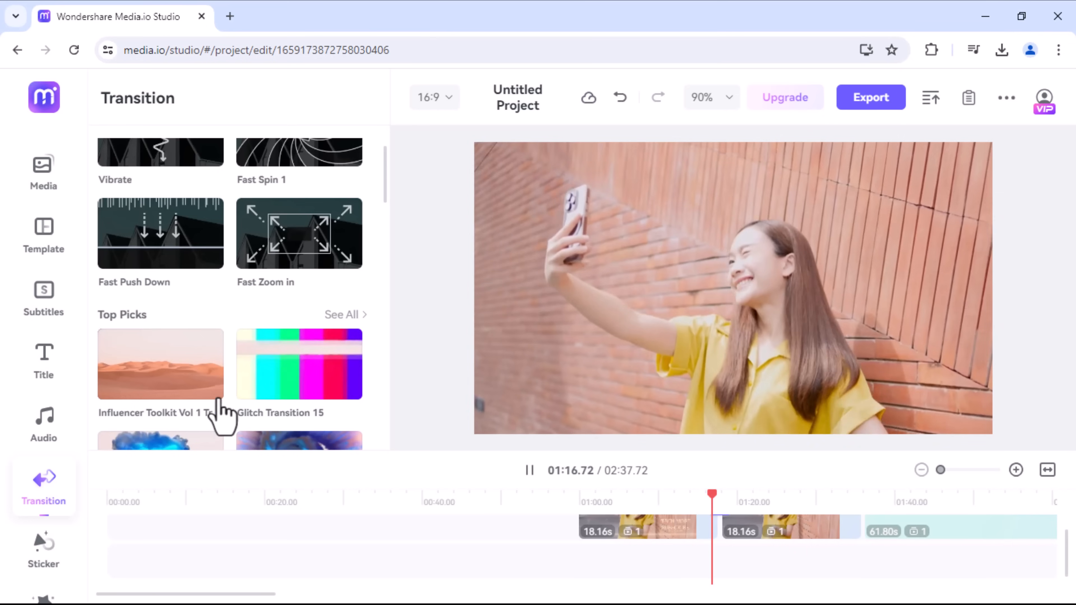
pyautogui.click(214, 392)
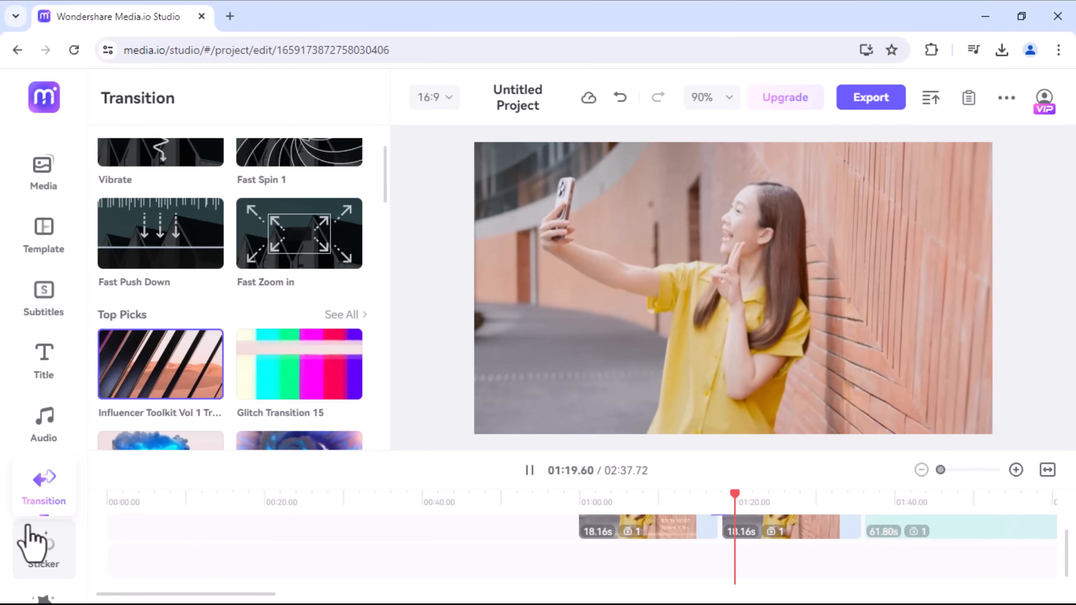
# Step: Add the animated Subscribe sticker from the Social Media collection over the second video clip and play it back
pyautogui.click(48, 568)
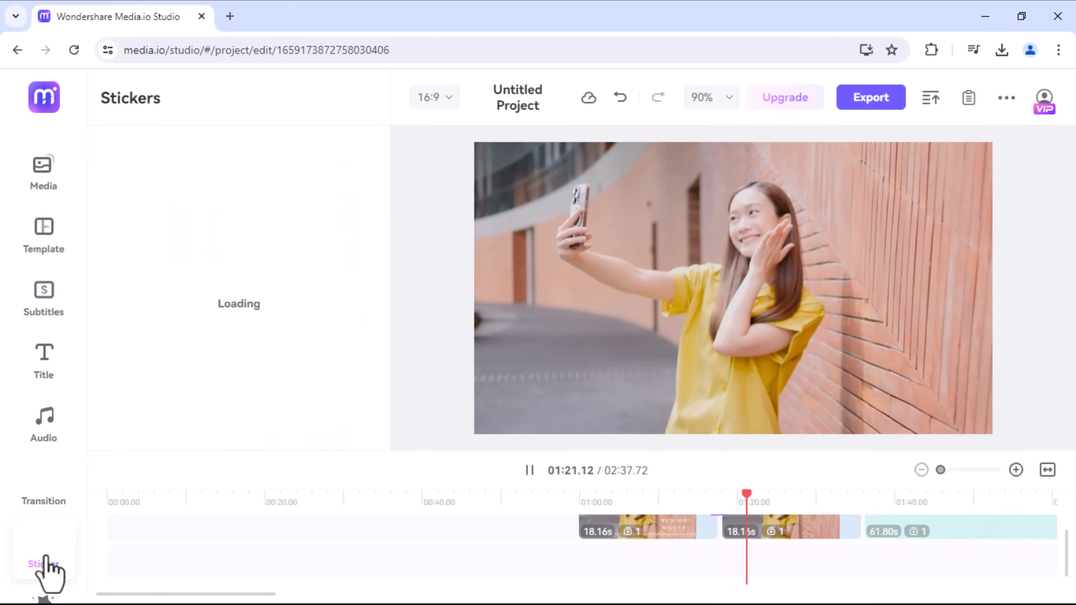
pyautogui.scroll(-5, 387, 221)
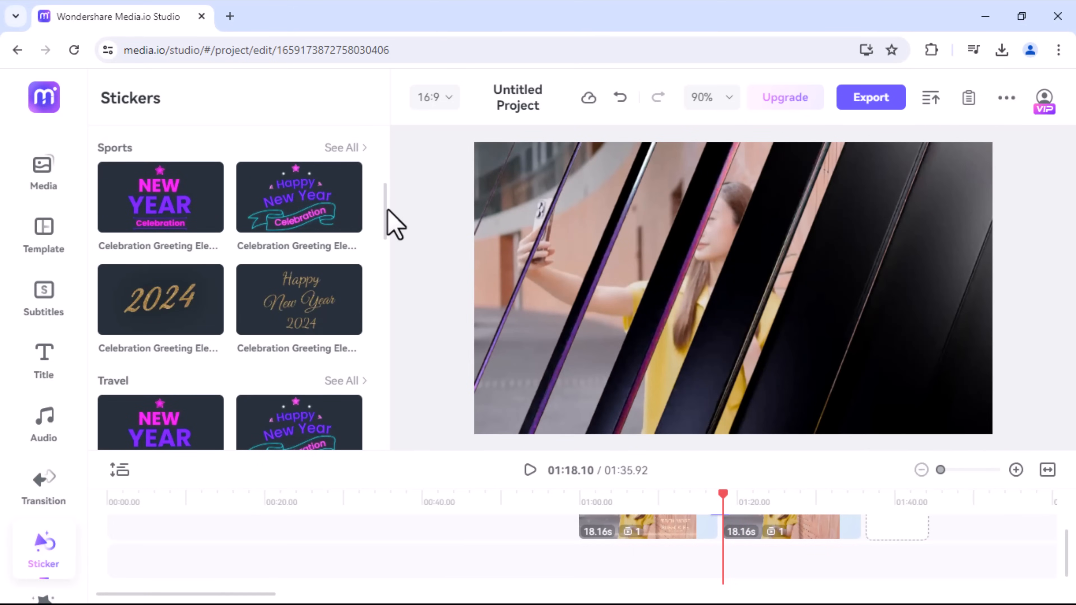
pyautogui.scroll(-4, 394, 225)
pyautogui.scroll(-5, 394, 226)
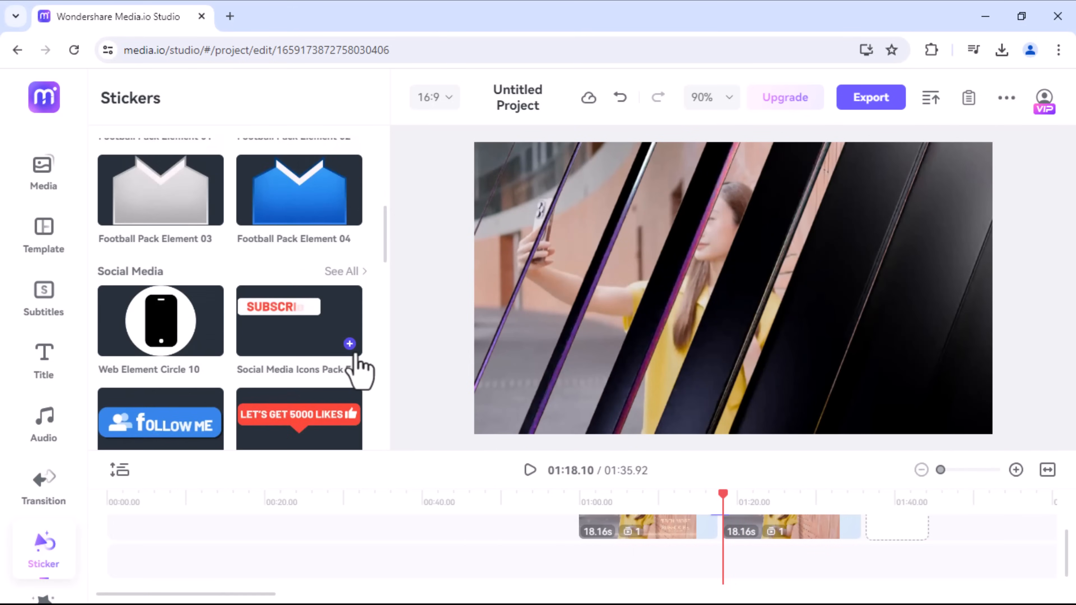
pyautogui.click(349, 344)
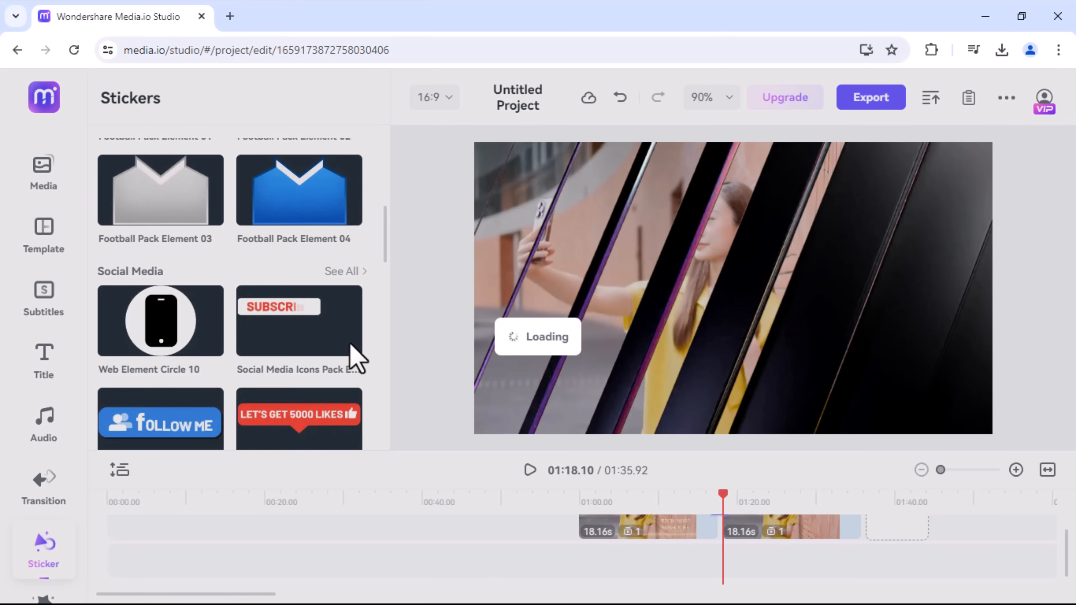
pyautogui.click(349, 344)
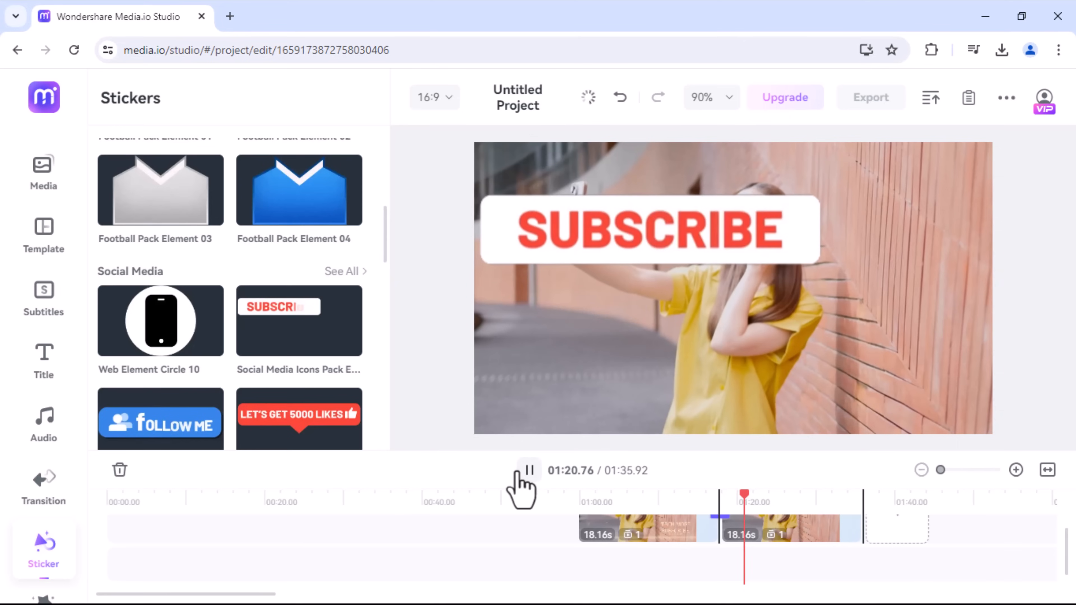
pyautogui.click(529, 469)
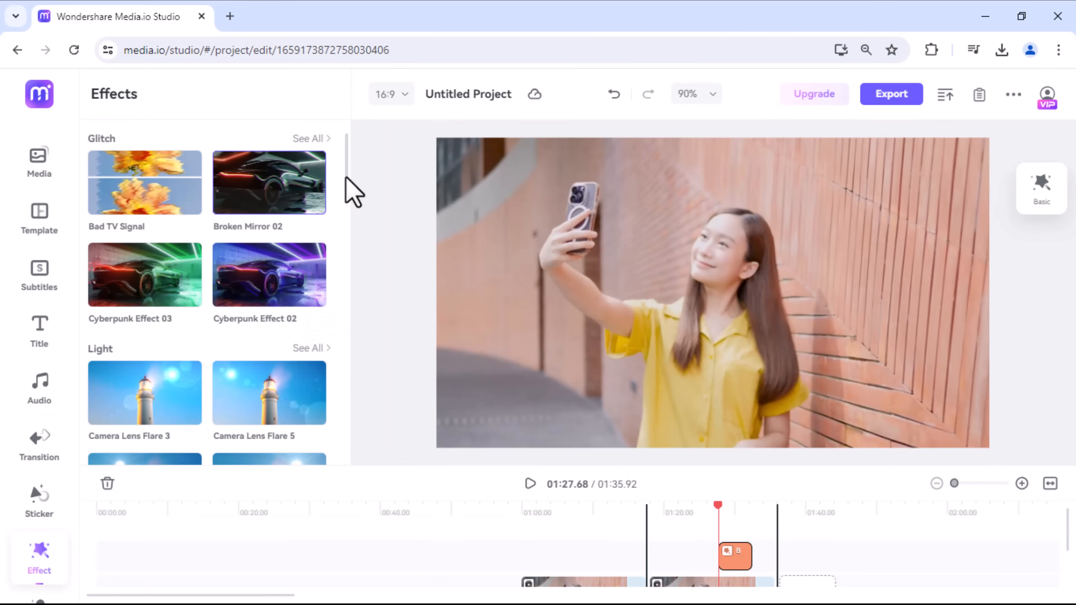
# Step: Try the Windshield Wiper effect from the Shake collection on the second video clip, and enlarge the timeline area
pyautogui.scroll(-8, 350, 187)
pyautogui.moveTo(133, 283)
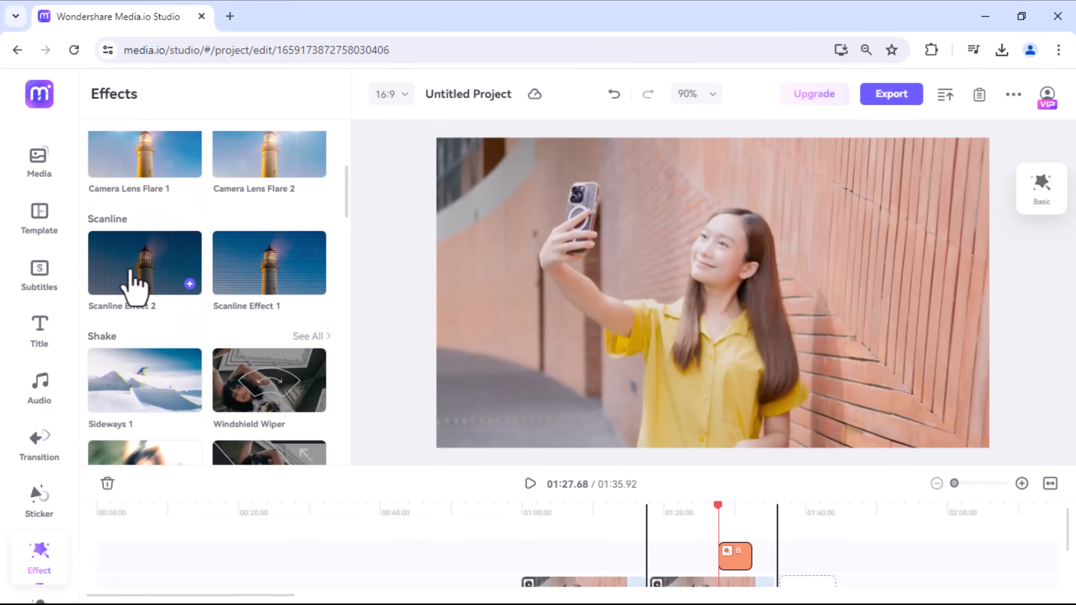
pyautogui.click(764, 569)
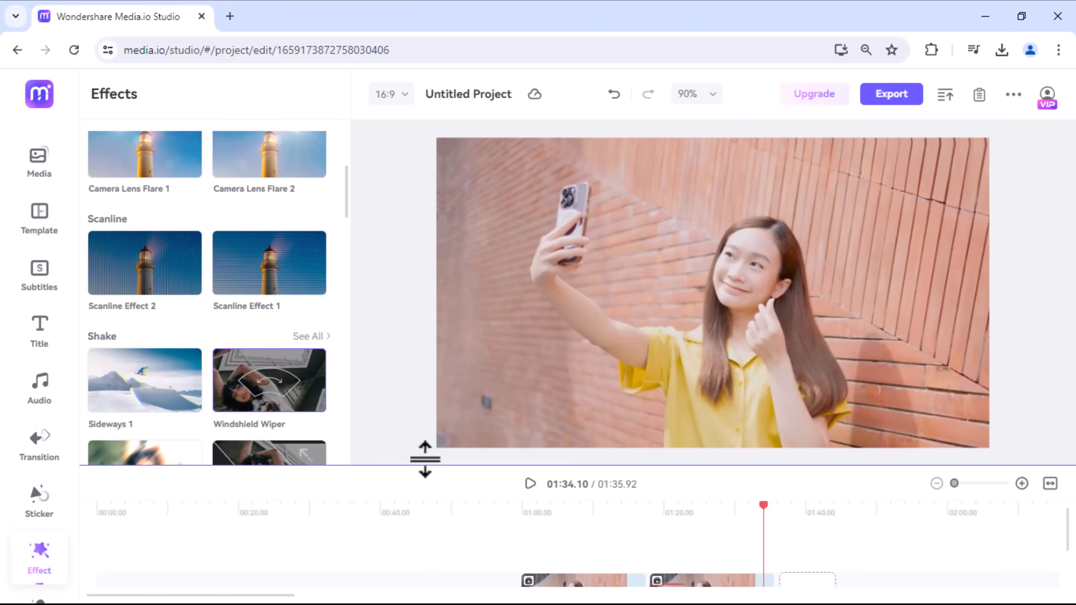
pyautogui.moveTo(425, 464); pyautogui.dragTo(425, 345)
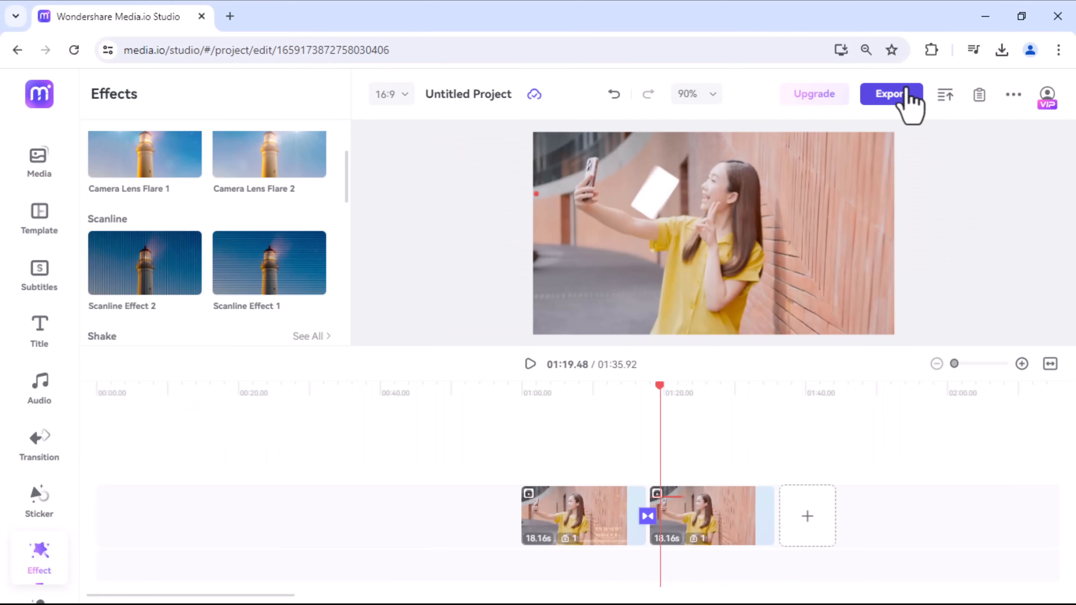
# Step: Export the project as an MP4 file named MEDIA IO and close the finished video's view
pyautogui.click(905, 91)
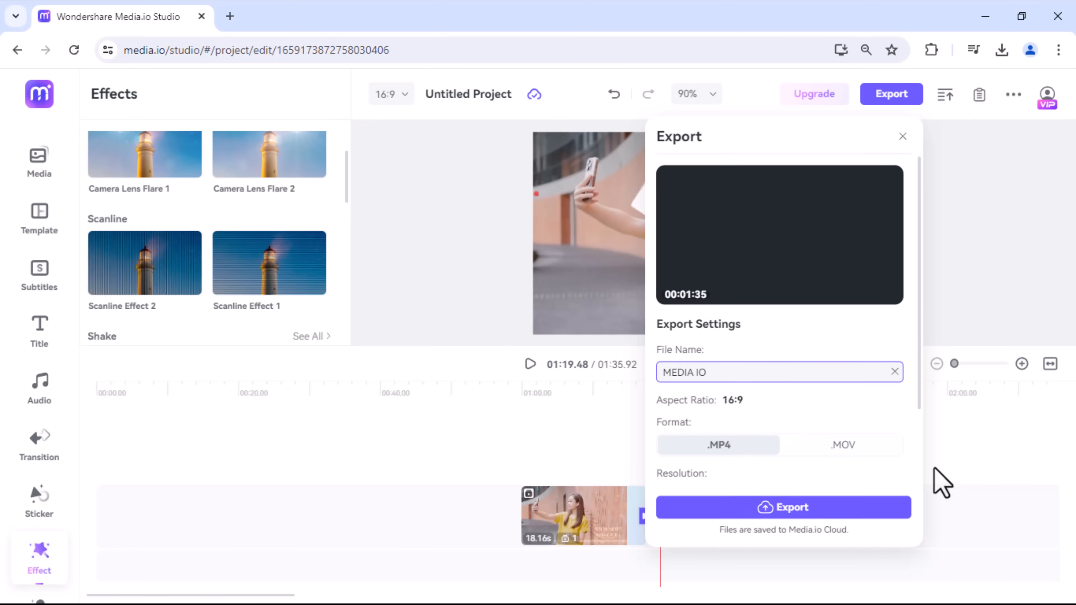
pyautogui.click(745, 462)
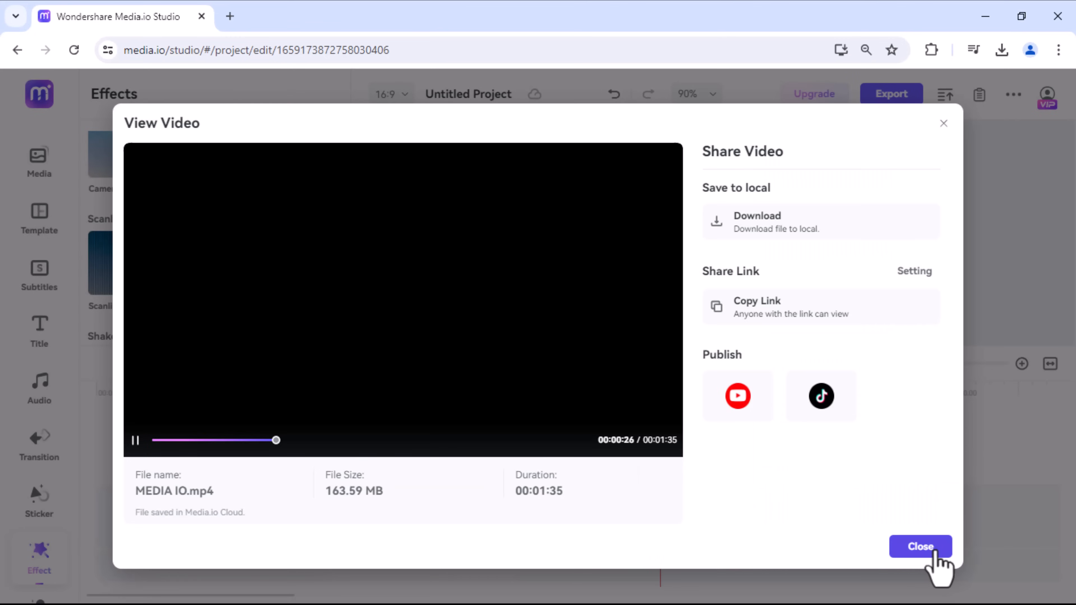
pyautogui.click(937, 551)
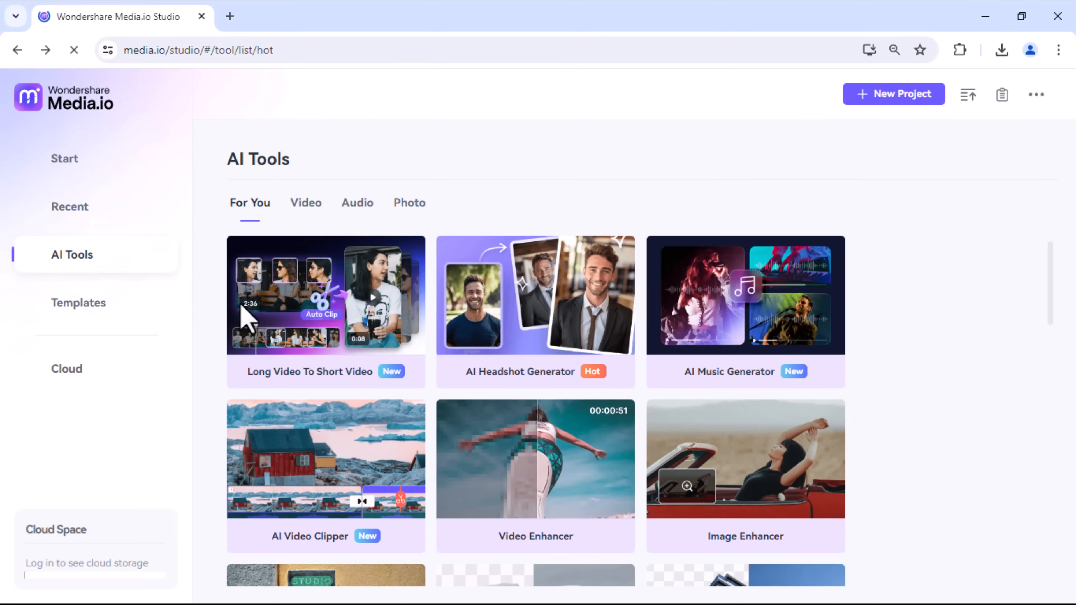
# Step: Open the Long Video To Short Video AI tool and upload Untitled Project.mp4 for automatic clipping
pyautogui.moveTo(264, 313)
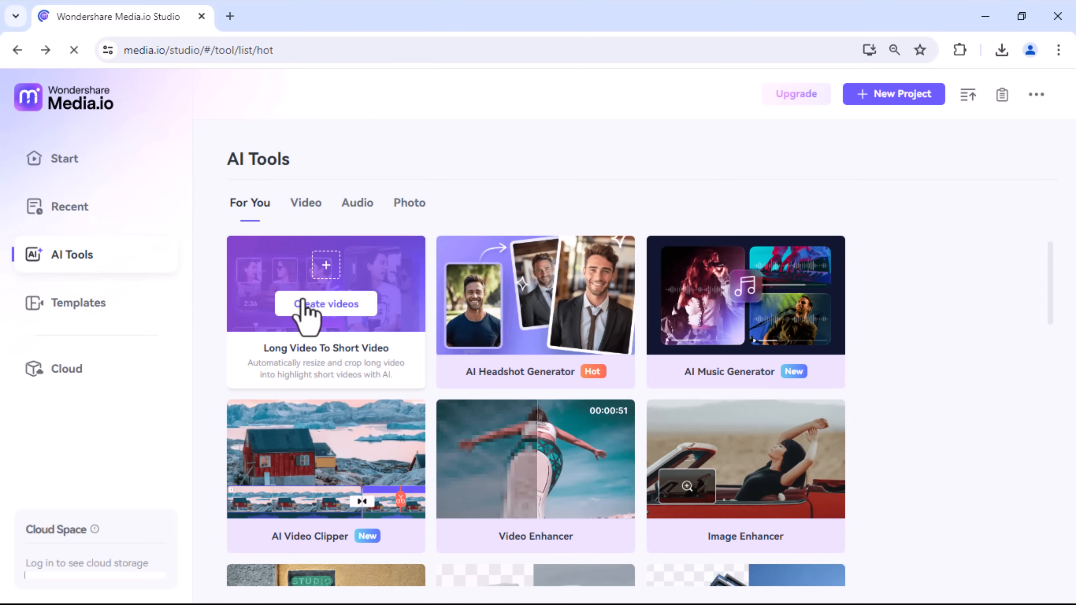
pyautogui.click(330, 309)
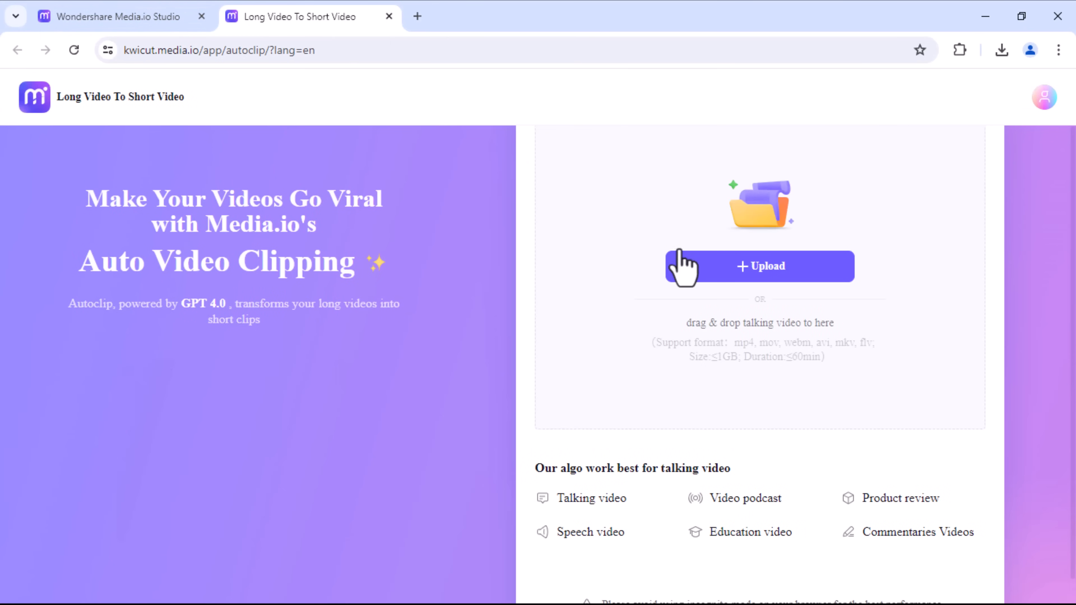
pyautogui.click(770, 275)
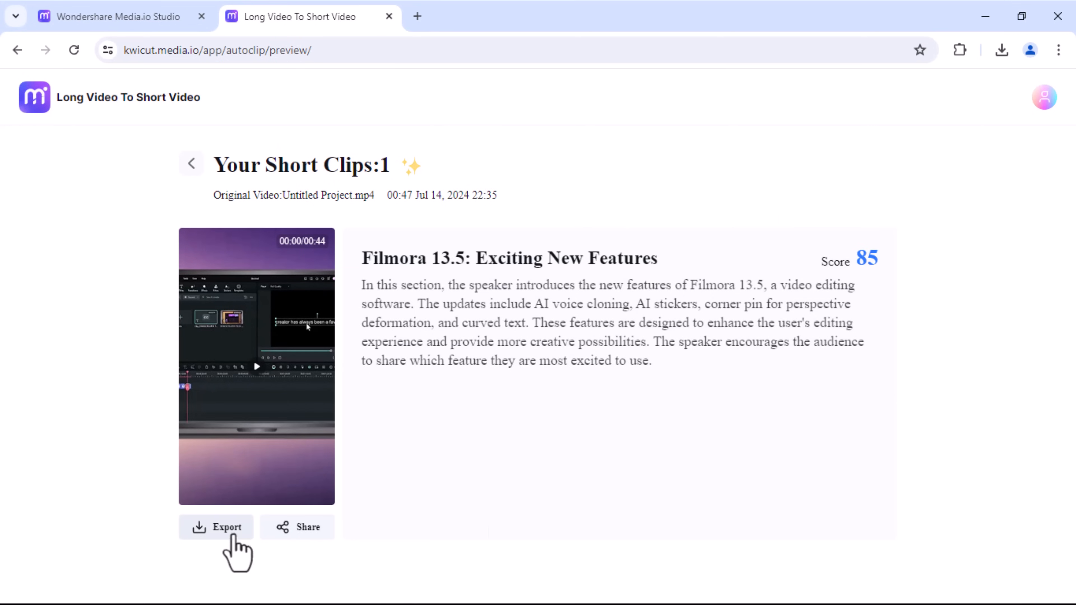
# Step: Preview the generated short clip, export it, and close the Long Video To Short Video tool
pyautogui.click(250, 376)
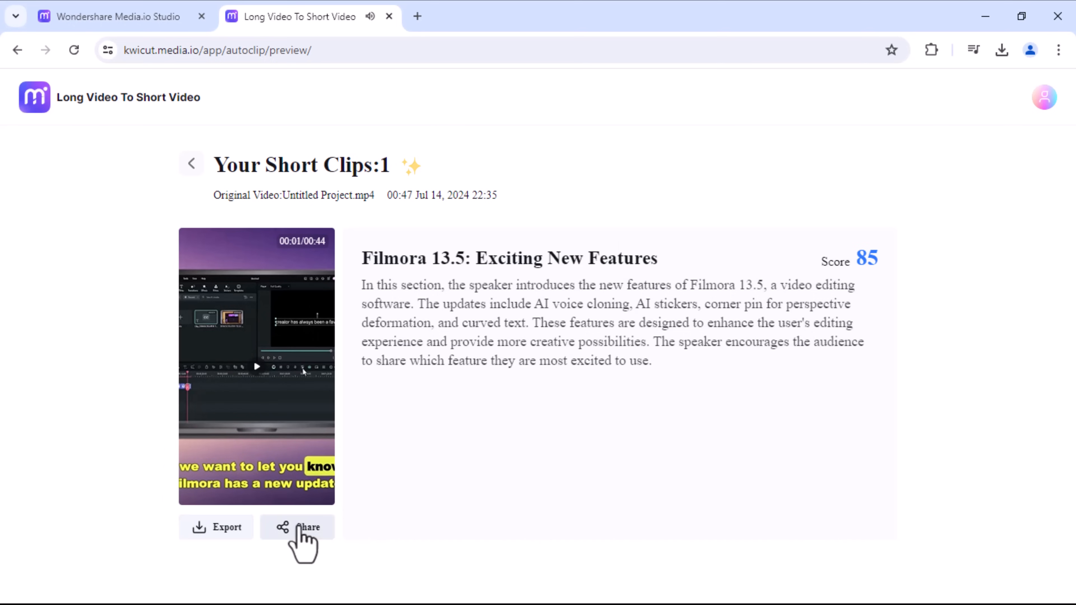
pyautogui.click(217, 533)
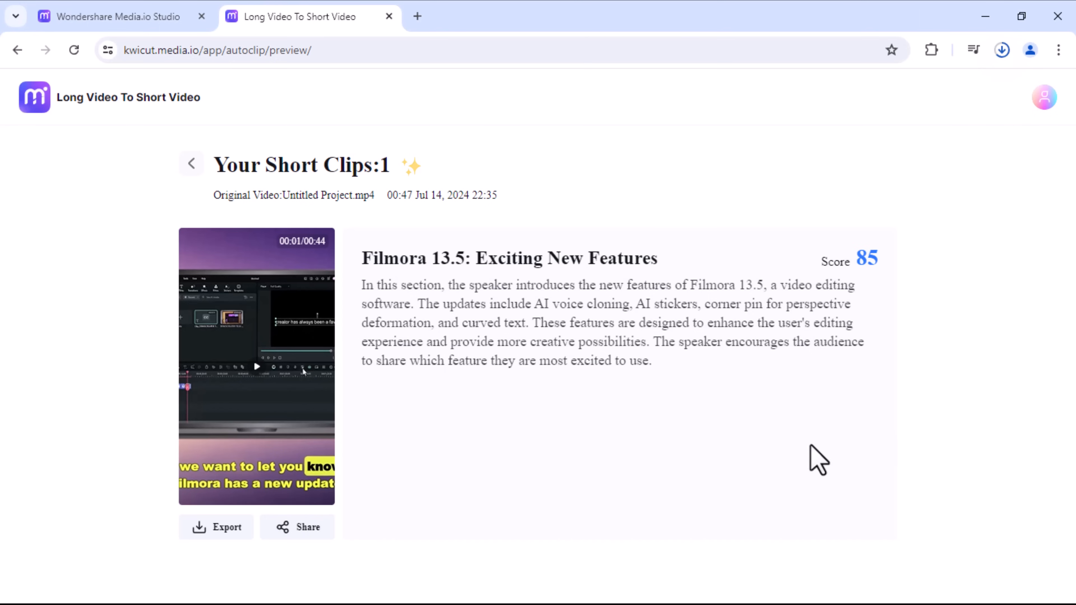
pyautogui.hotkey('ctrl', 'w')
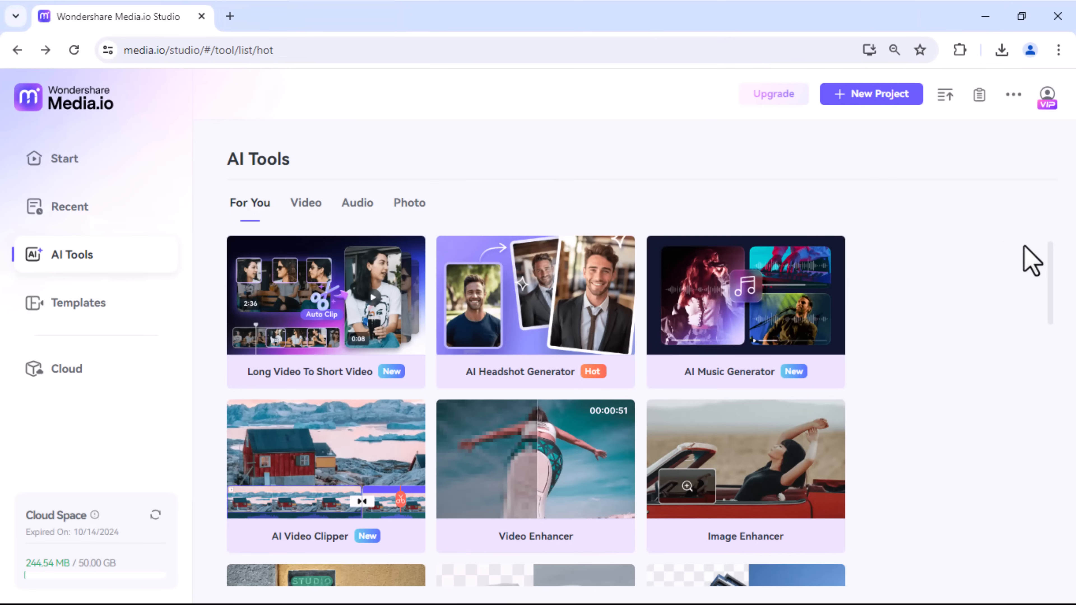
pyautogui.scroll(-3, 1046, 272)
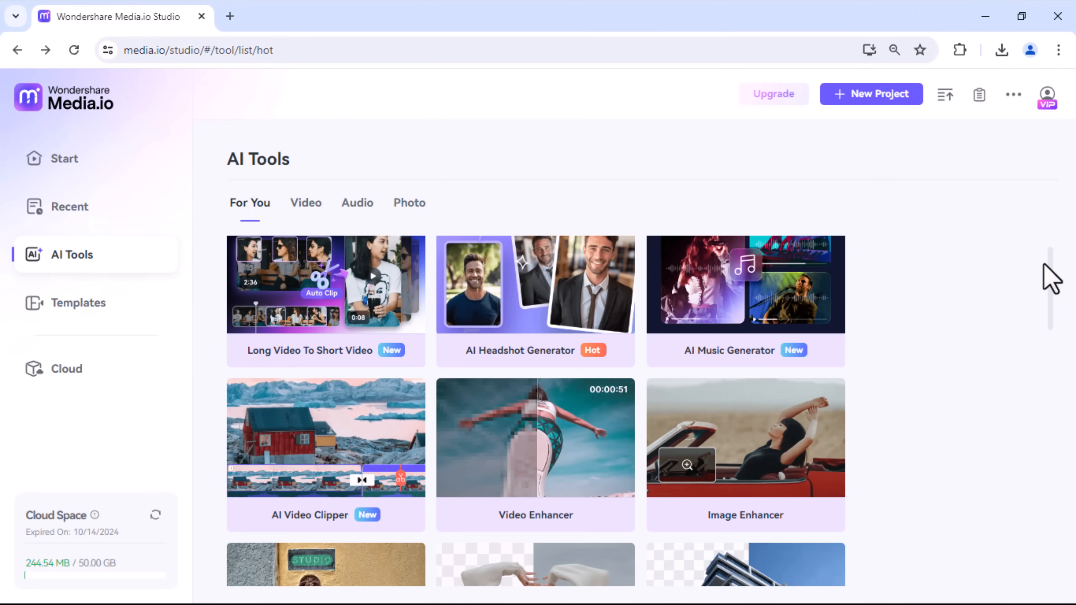
pyautogui.moveTo(1052, 303); pyautogui.dragTo(1003, 241)
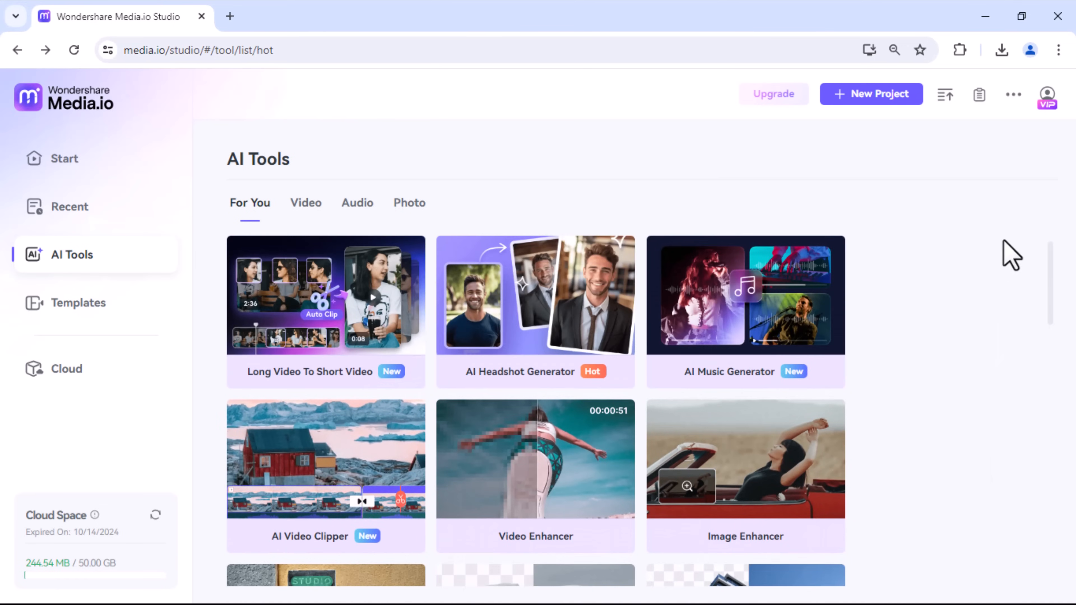